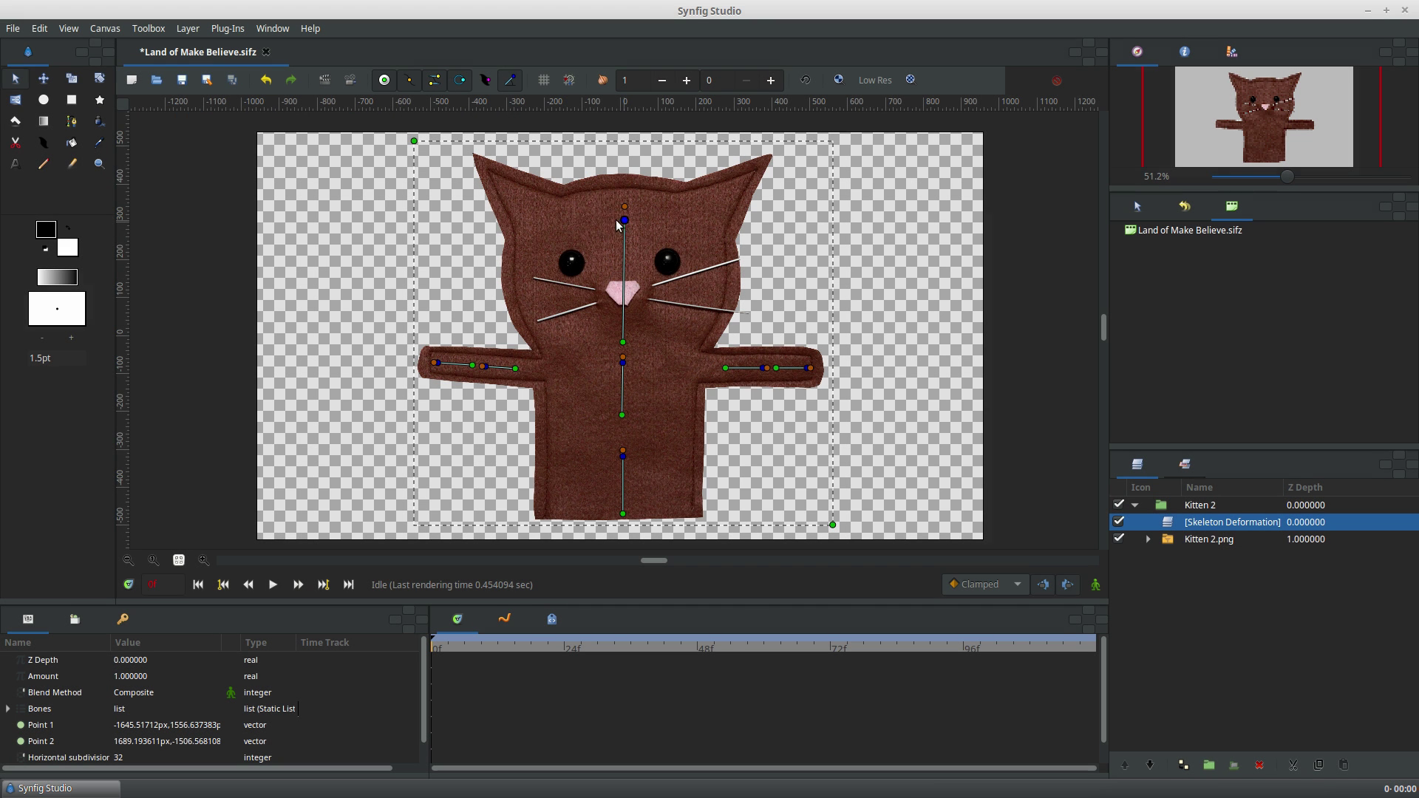
Rotate the bones to tilt the kitten's head left, bend both arms upward and lean the body sideways.
{"action": "left_click_drag", "start_coordinate": [620, 226], "coordinate": [599, 227]}
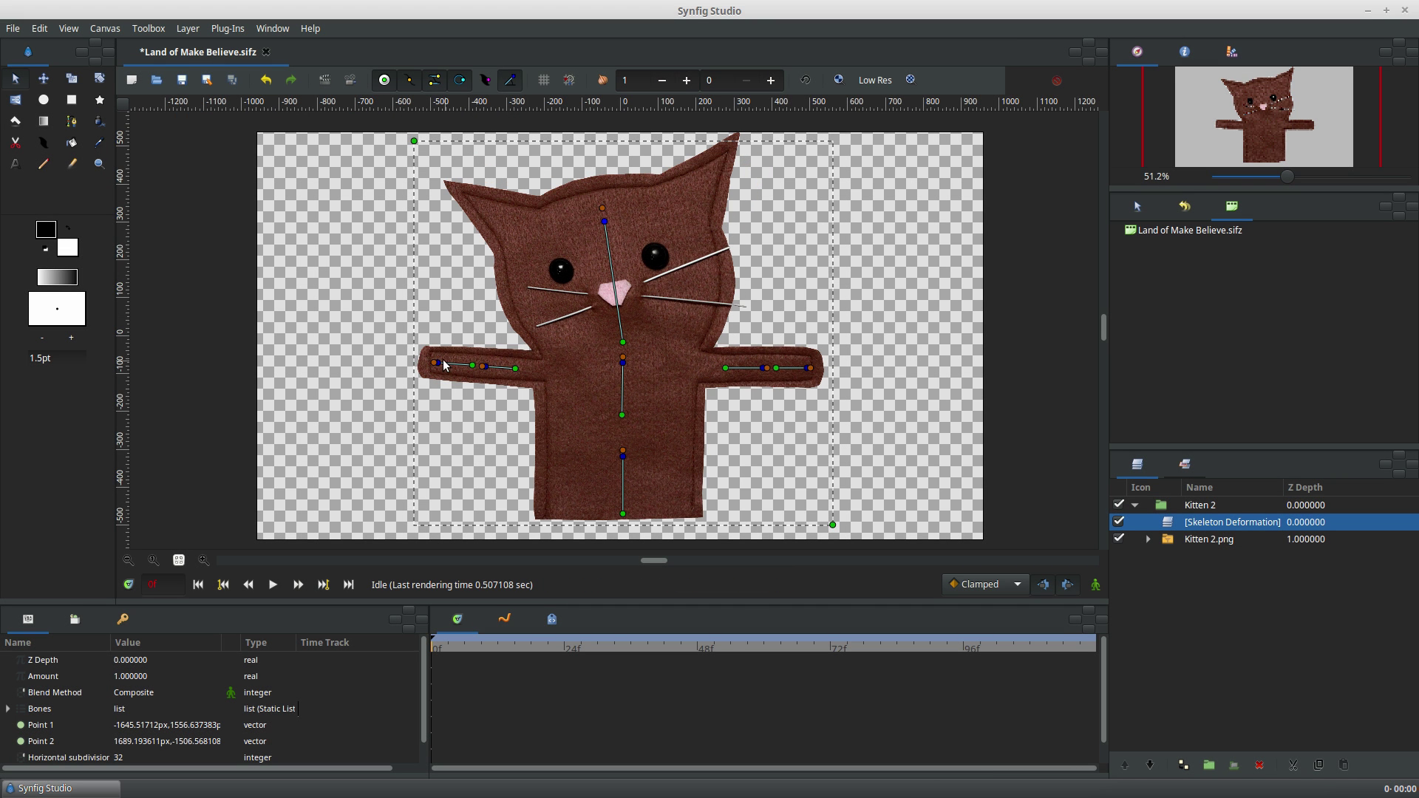
{"action": "left_click_drag", "start_coordinate": [445, 365], "coordinate": [442, 348]}
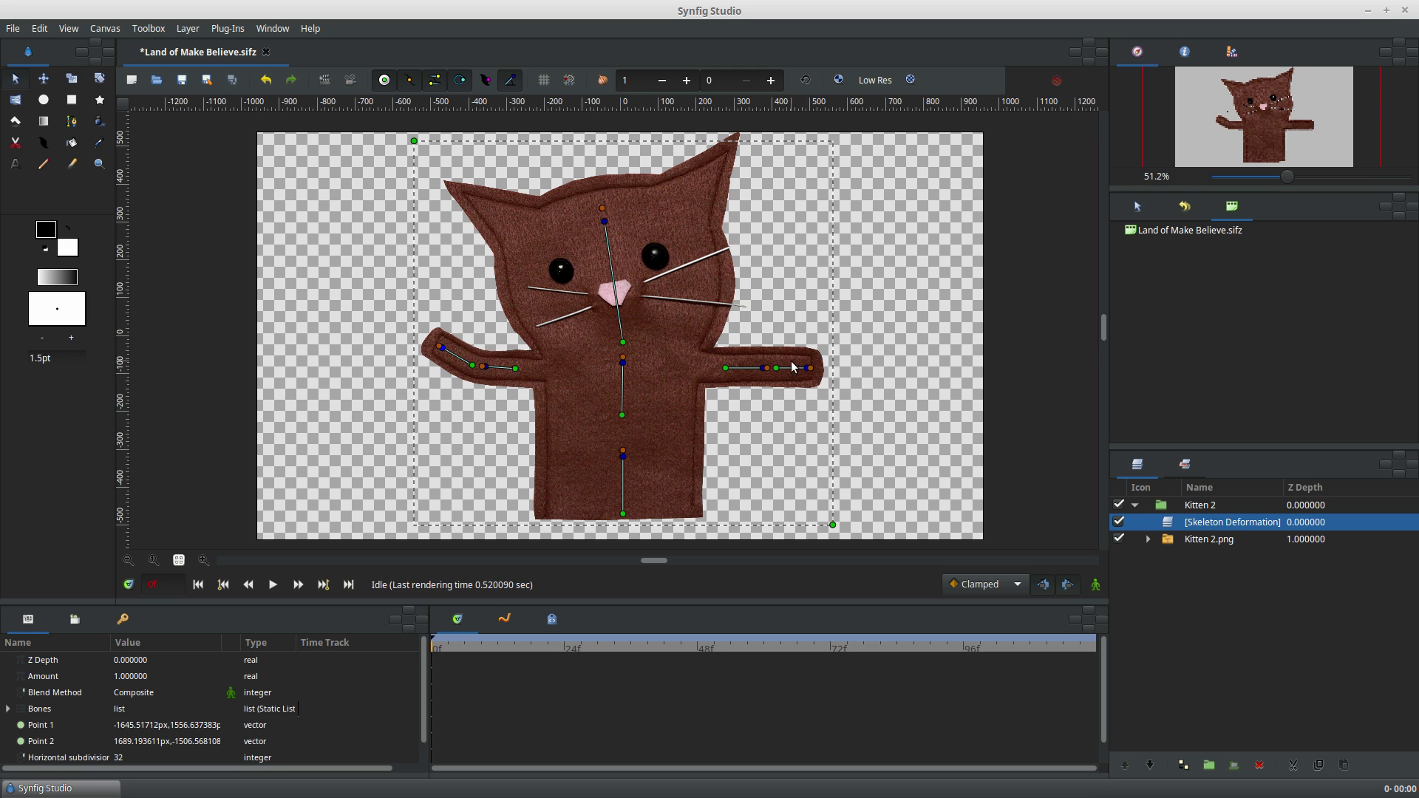
{"action": "left_click_drag", "start_coordinate": [810, 368], "coordinate": [803, 348]}
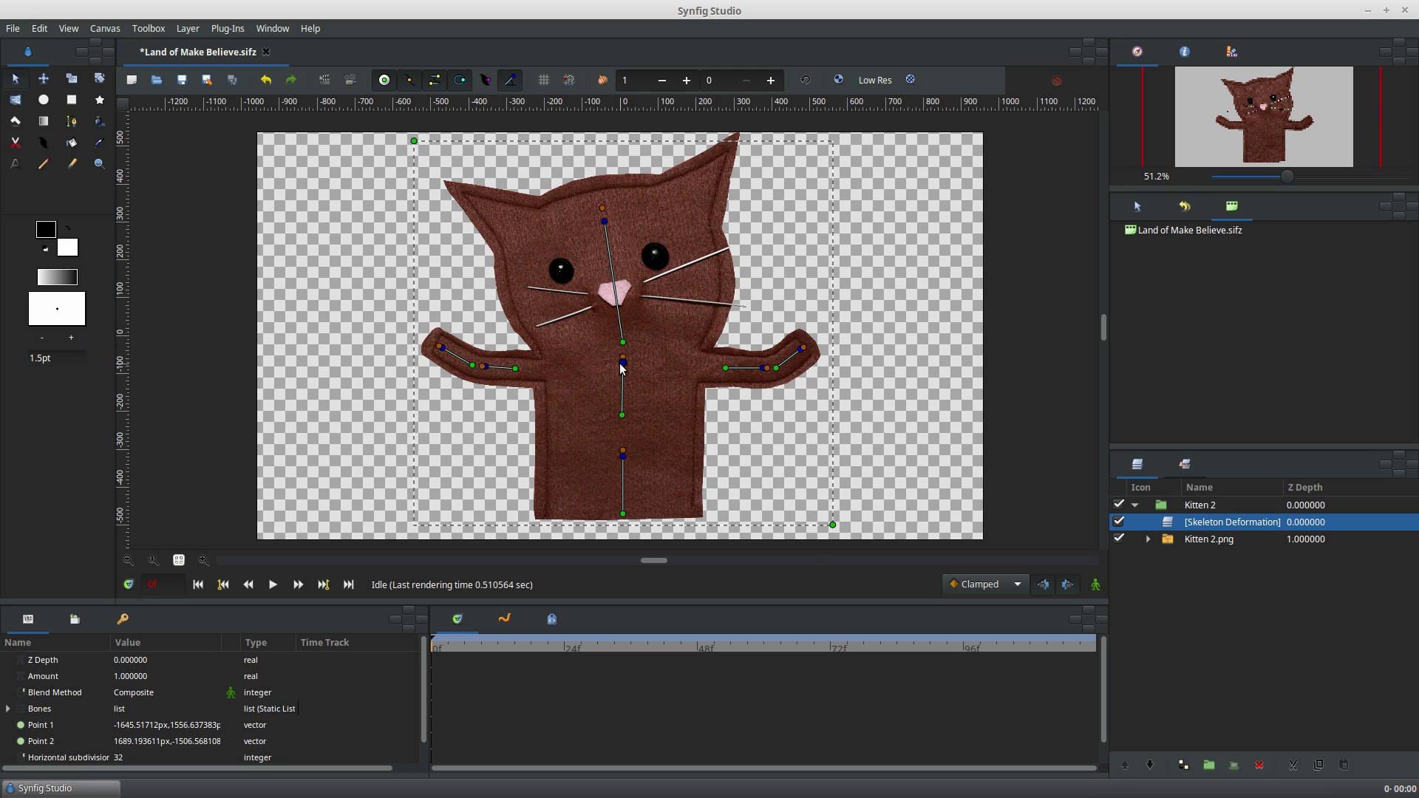
{"action": "mouse_move", "coordinate": [622, 367]}
{"action": "left_mouse_down"}
{"action": "mouse_move", "coordinate": [633, 365]}
{"action": "mouse_move", "coordinate": [612, 365]}
{"action": "left_mouse_up"}
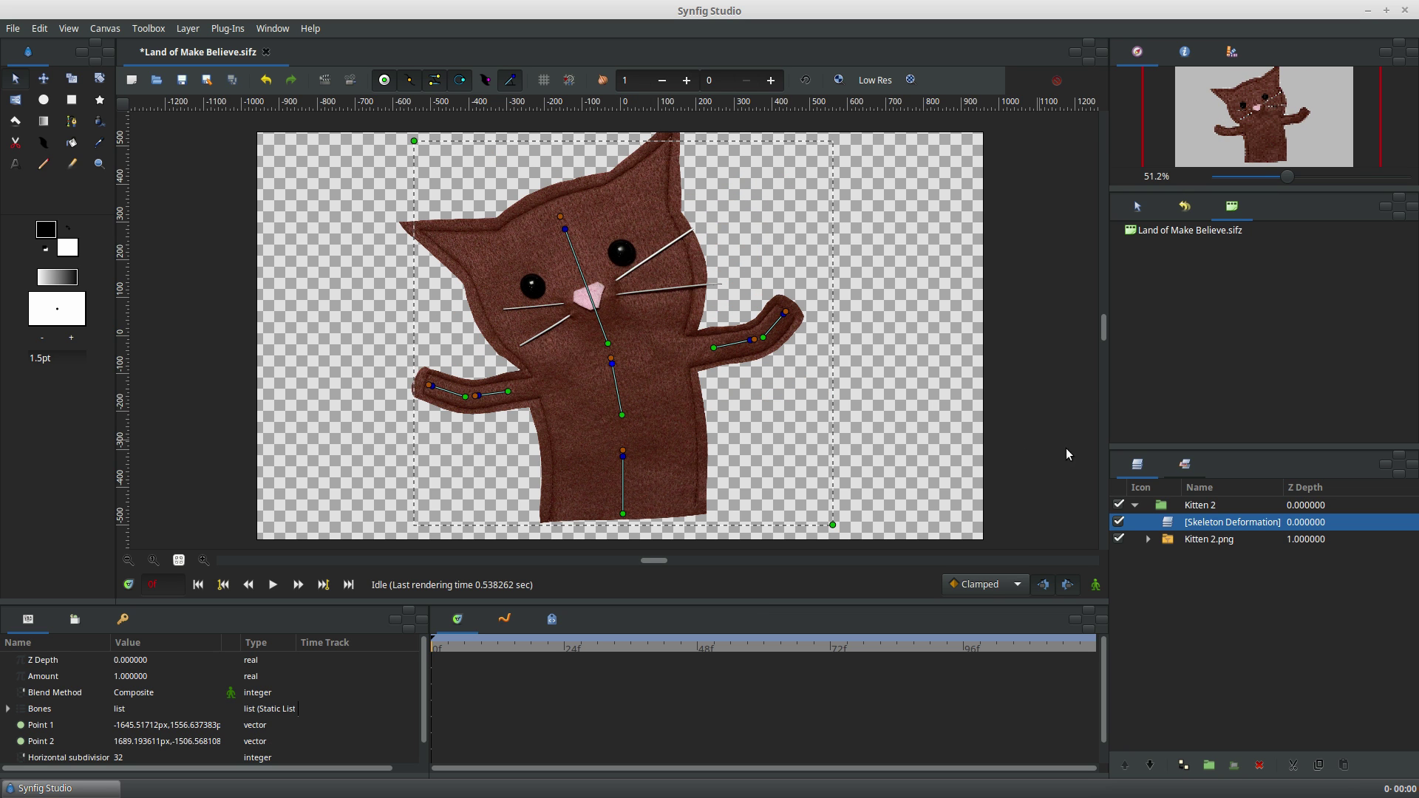
Reset the Skeleton Deformation layer's pose, then collapse and select the Kitten 2 group.
{"action": "right_click", "coordinate": [1170, 525]}
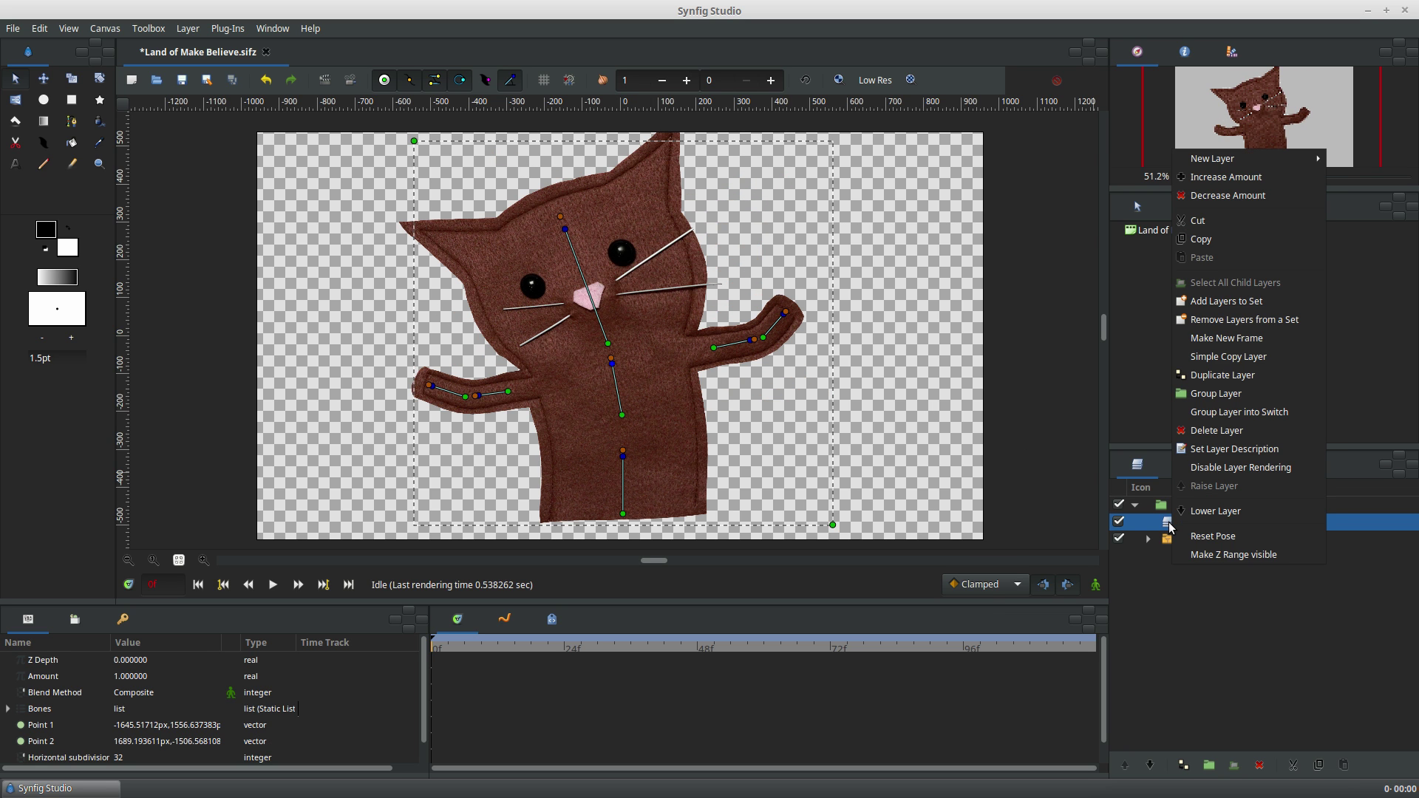
{"action": "left_click", "coordinate": [1209, 537]}
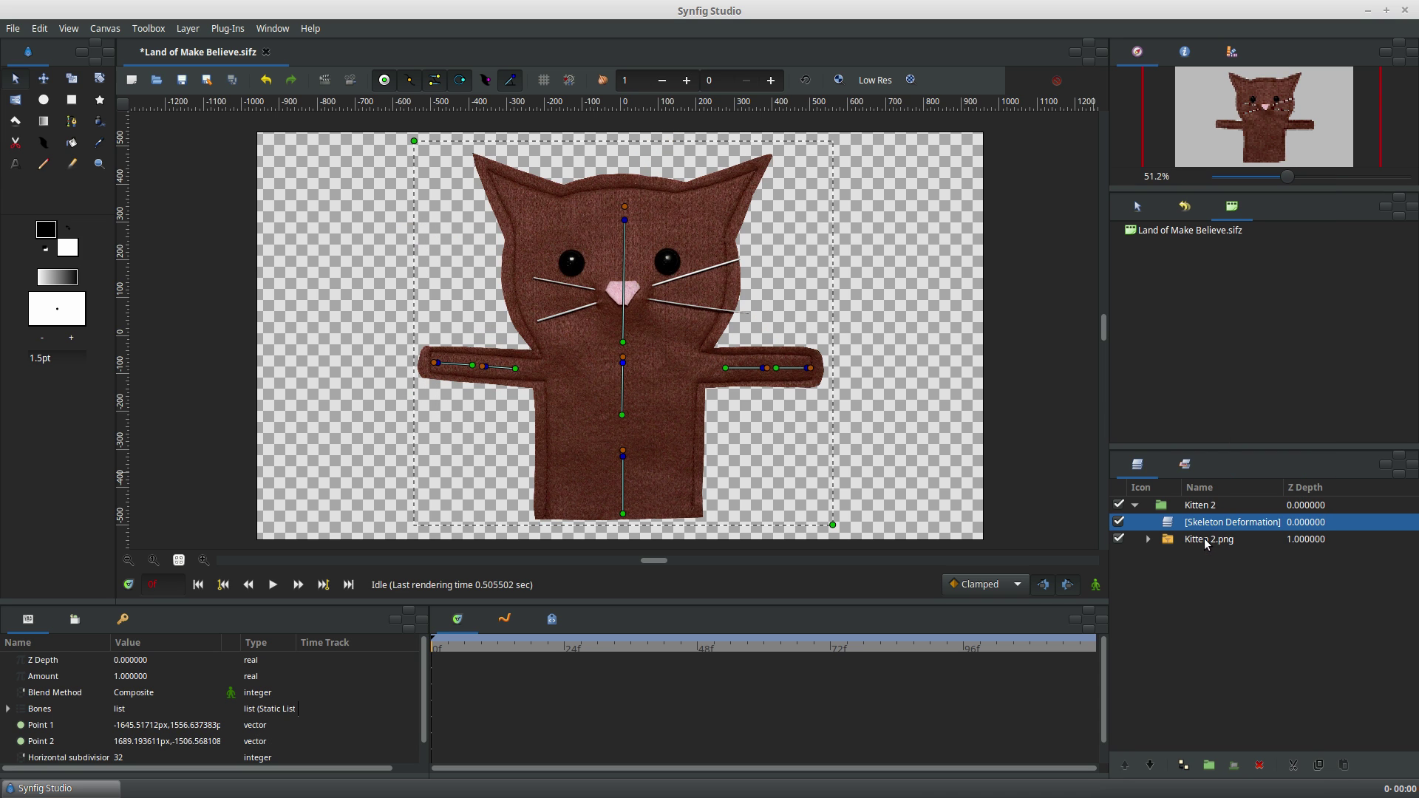
{"action": "left_click", "coordinate": [1133, 505]}
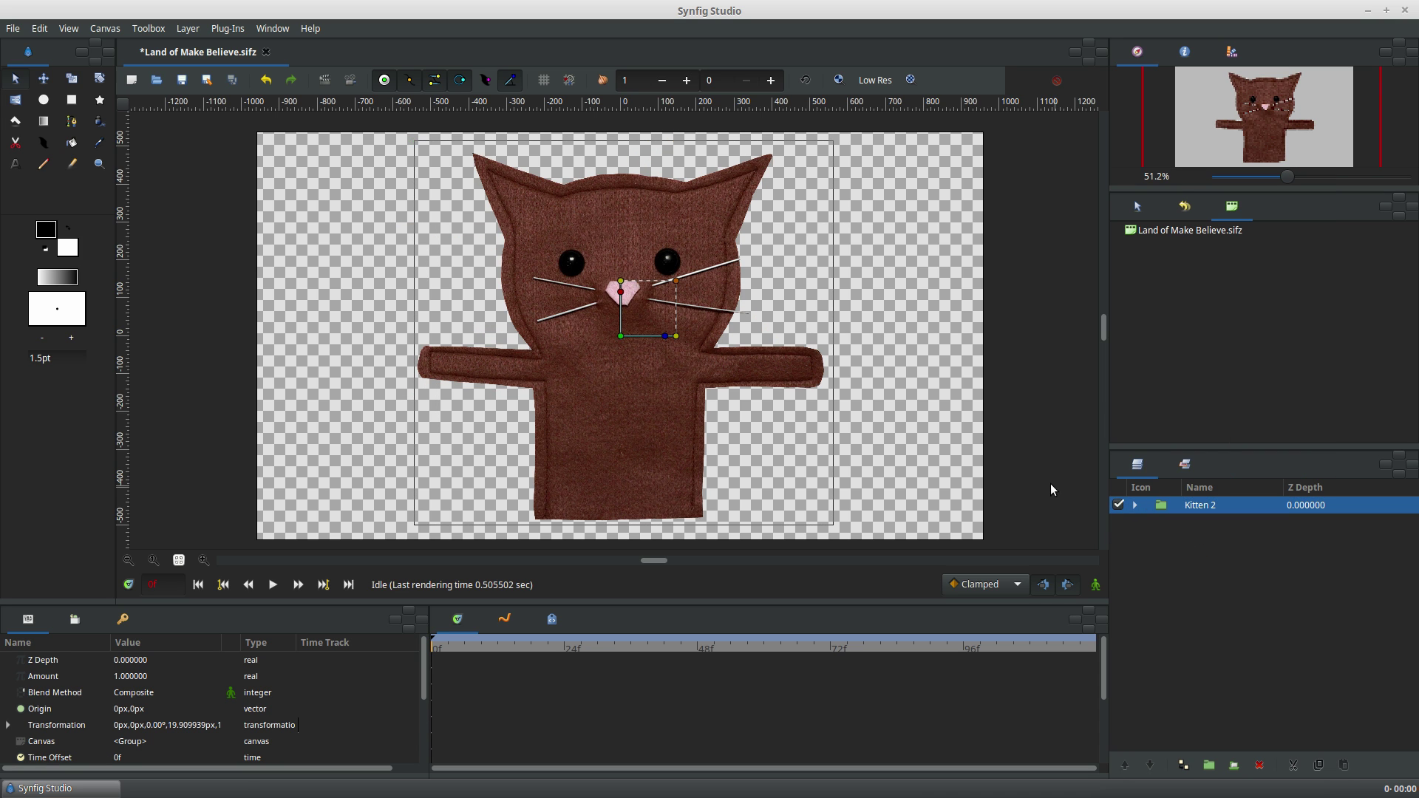
Import Kitten 1.png from Animations/Land of Make Believe as a new layer.
{"action": "left_click", "coordinate": [13, 29]}
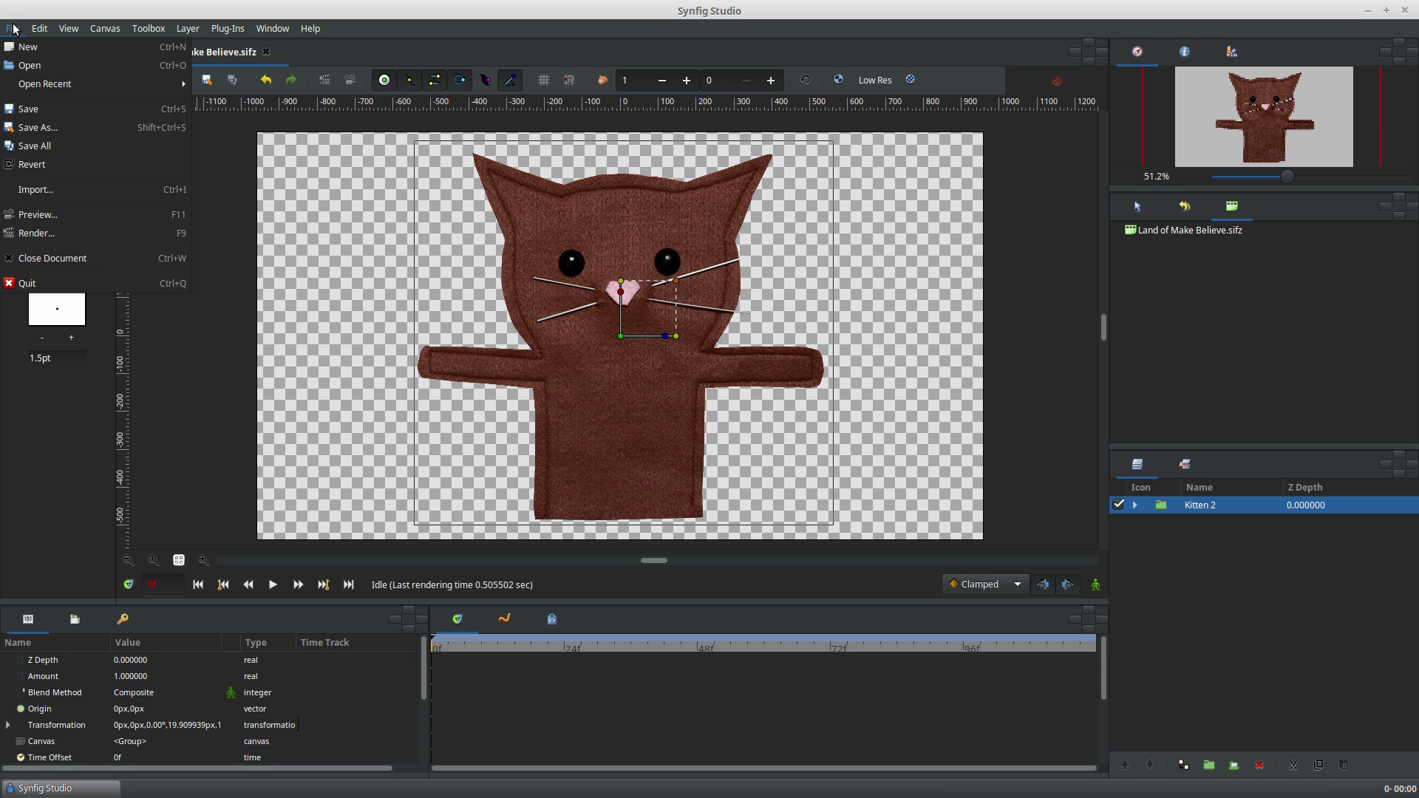
{"action": "left_click", "coordinate": [69, 191]}
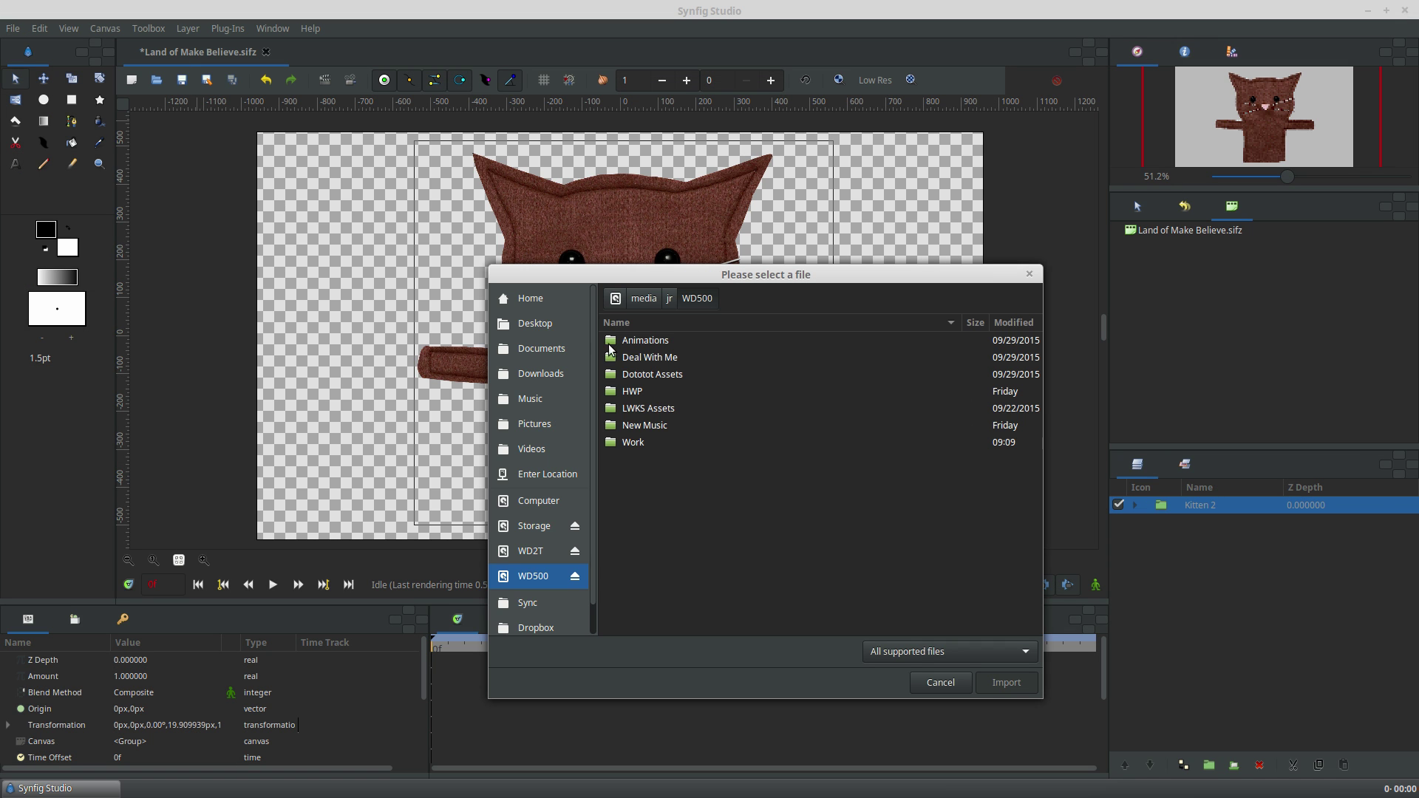
{"action": "double_click", "coordinate": [612, 340]}
{"action": "double_click", "coordinate": [614, 340]}
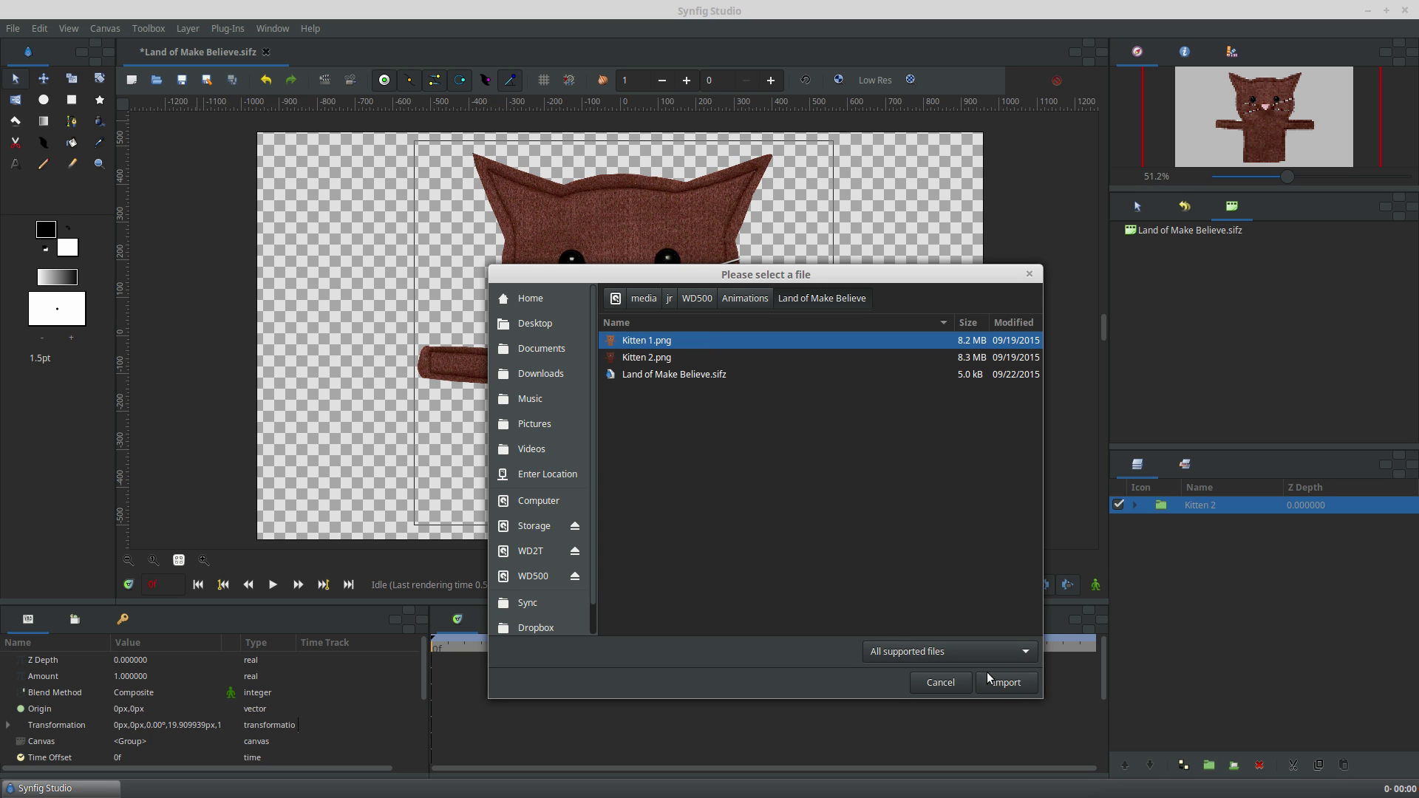
{"action": "left_click", "coordinate": [1004, 681]}
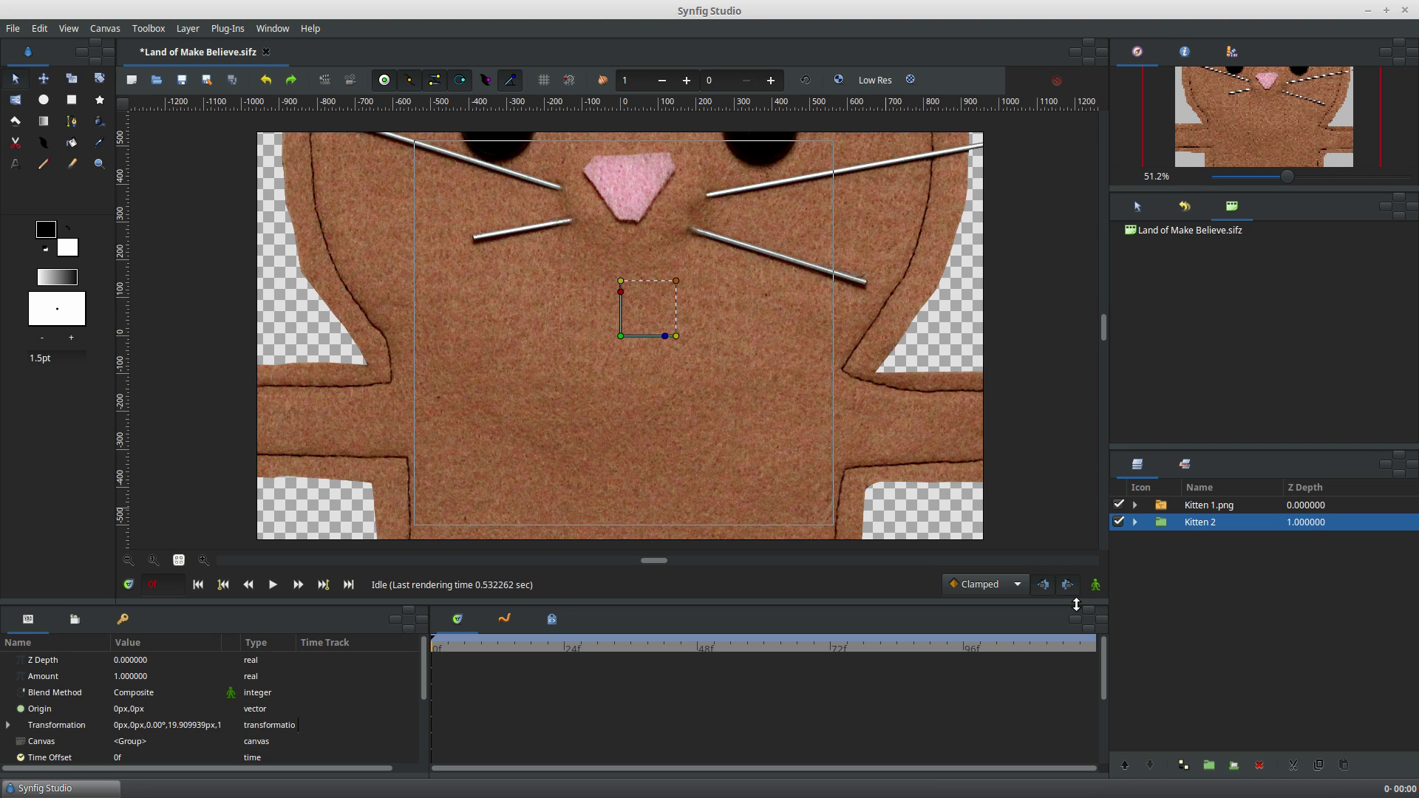
Wrap the Kitten 1.png layer in a new group.
{"action": "left_click", "coordinate": [1170, 506]}
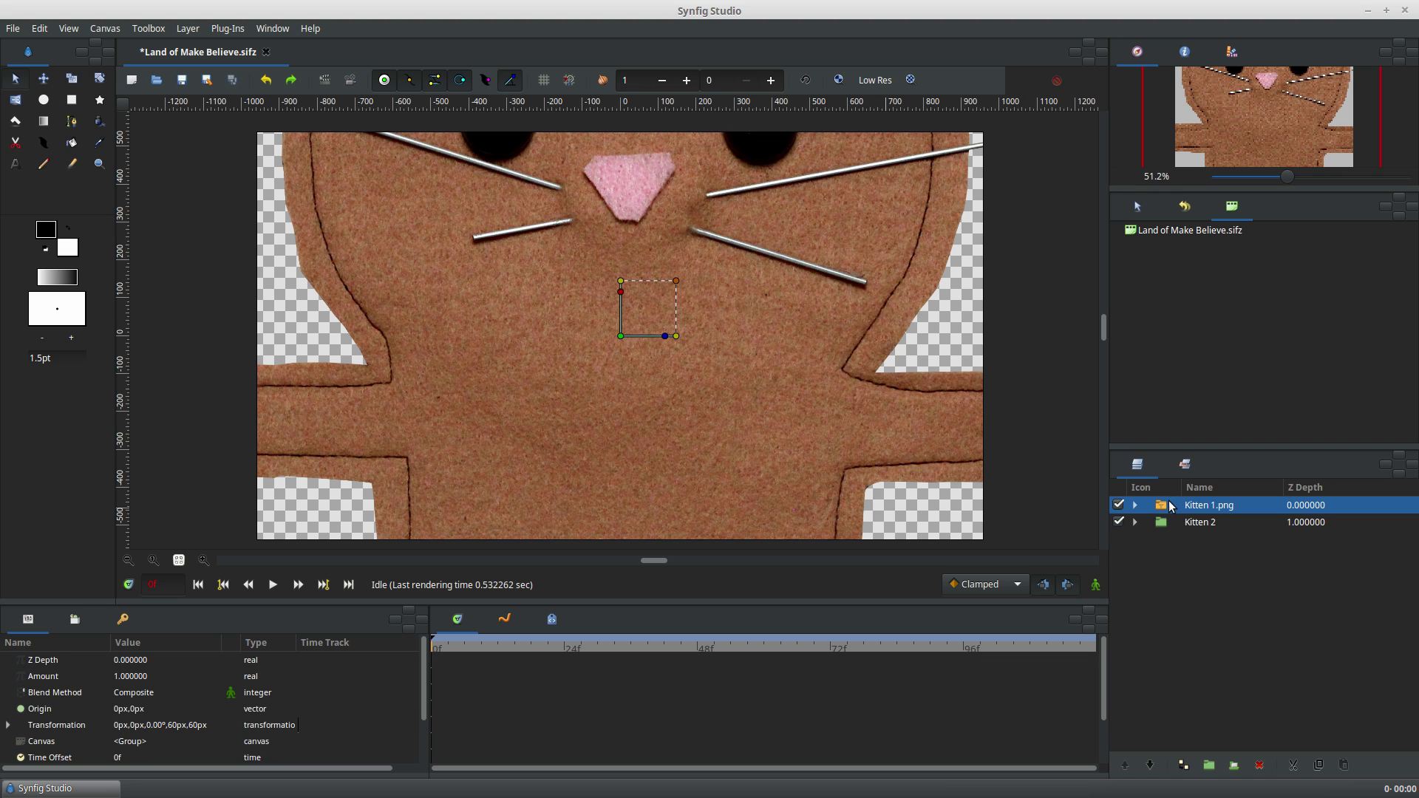
{"action": "right_click", "coordinate": [1179, 505]}
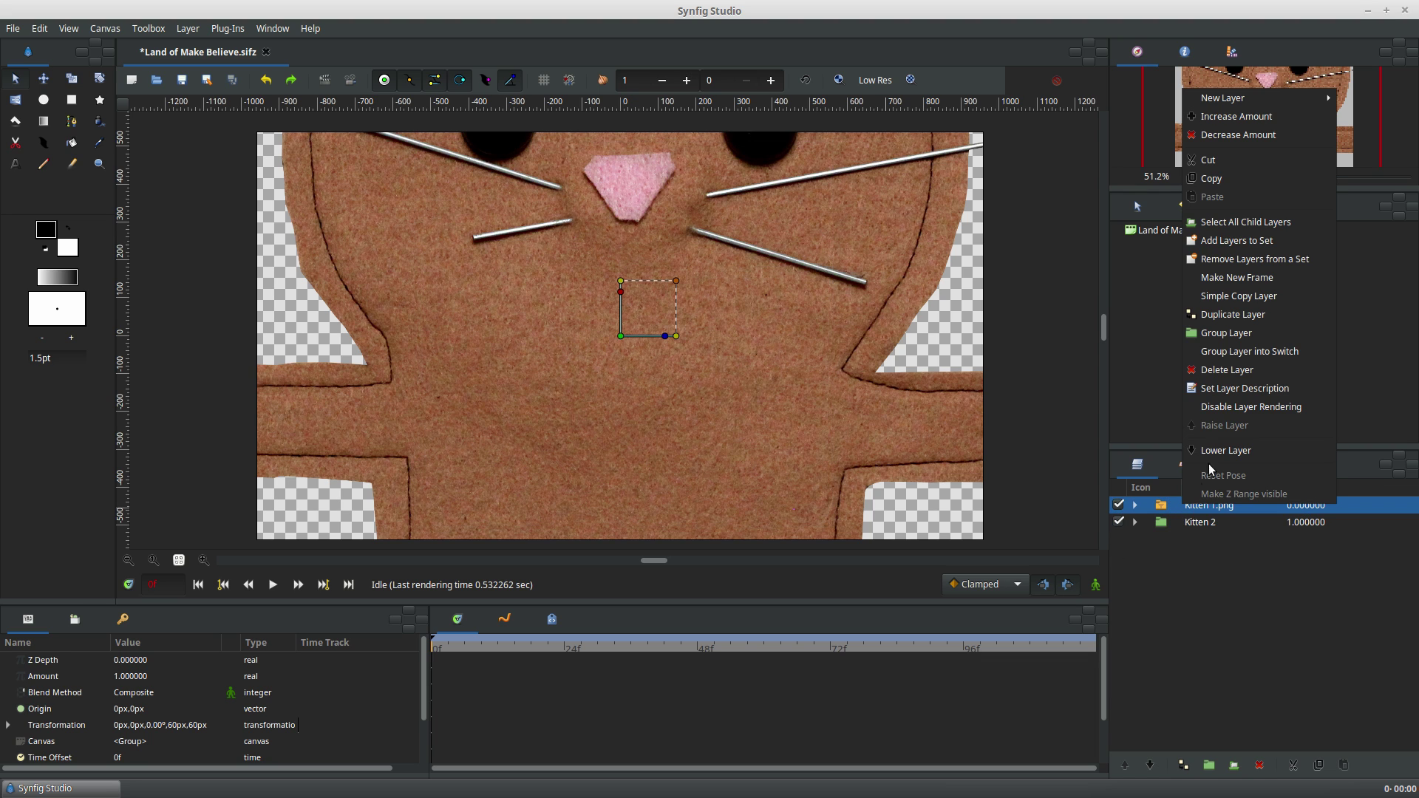
{"action": "left_click", "coordinate": [1227, 332]}
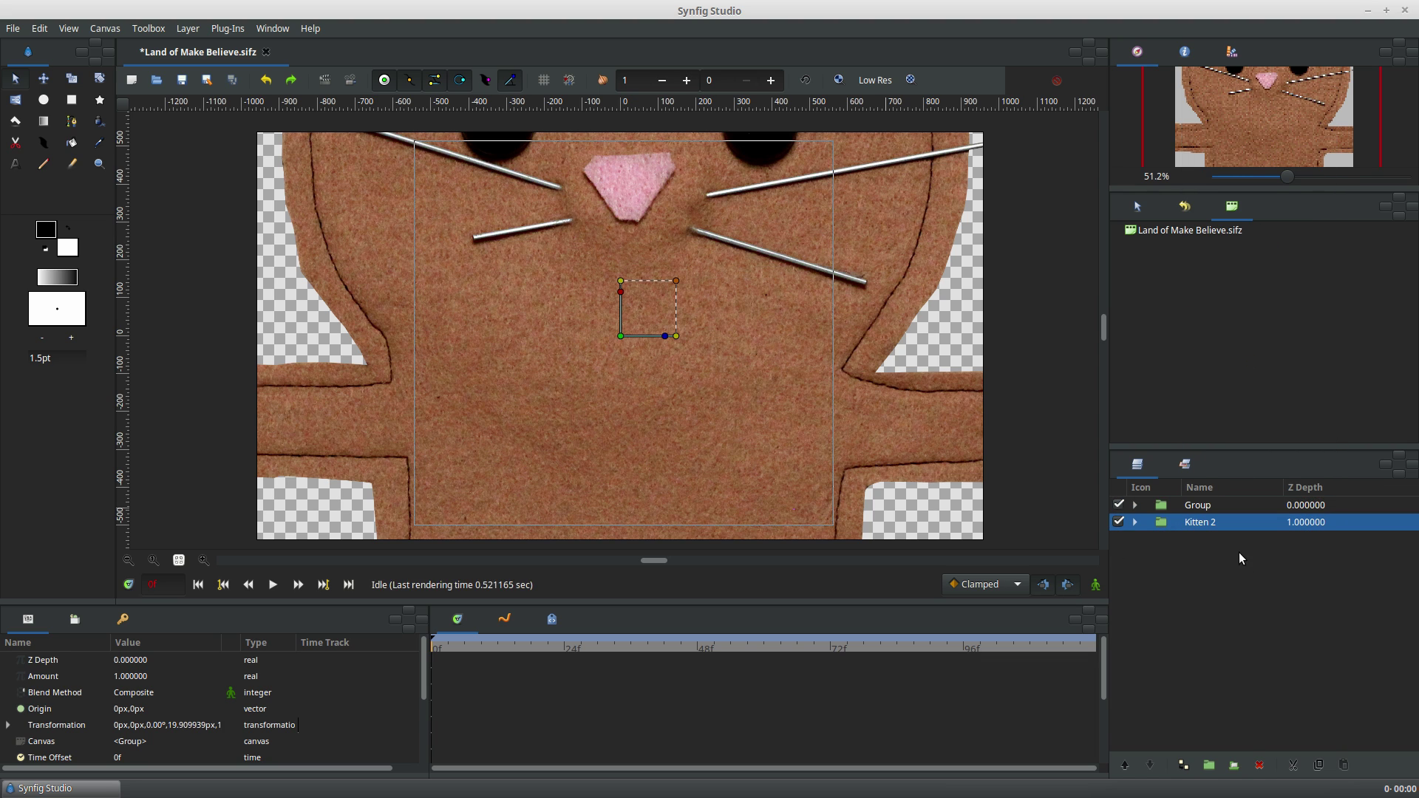
Rename the new group to 'Kitten 1'.
{"action": "left_click", "coordinate": [1200, 507]}
{"action": "left_click", "coordinate": [1199, 507]}
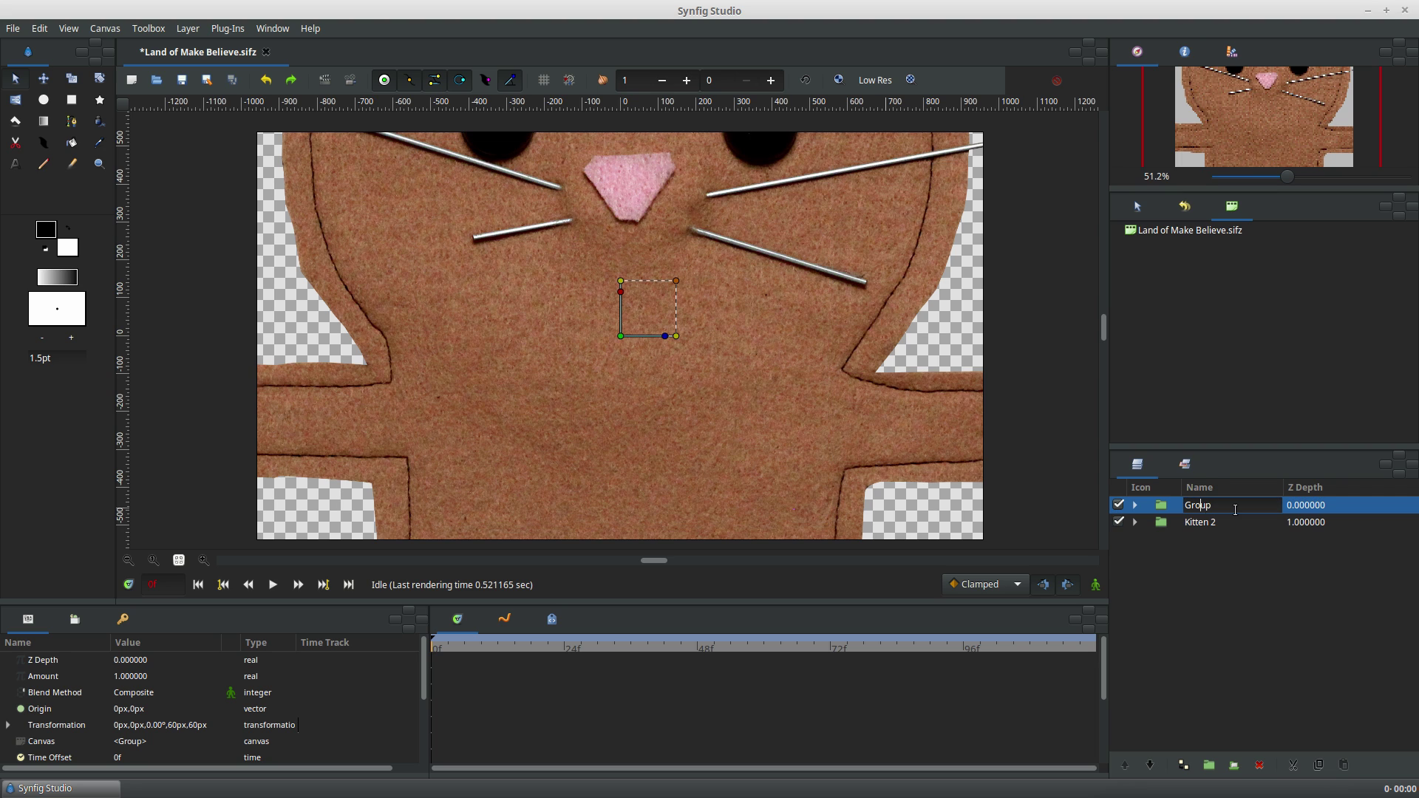
{"action": "key", "text": "BackSpace"}
{"action": "key", "text": "BackSpace"}
{"action": "key", "text": "BackSpace"}
{"action": "key", "text": "BackSpace"}
{"action": "key", "text": "BackSpace"}
{"action": "type", "text": "Kitten 1"}
{"action": "key", "text": "Return"}
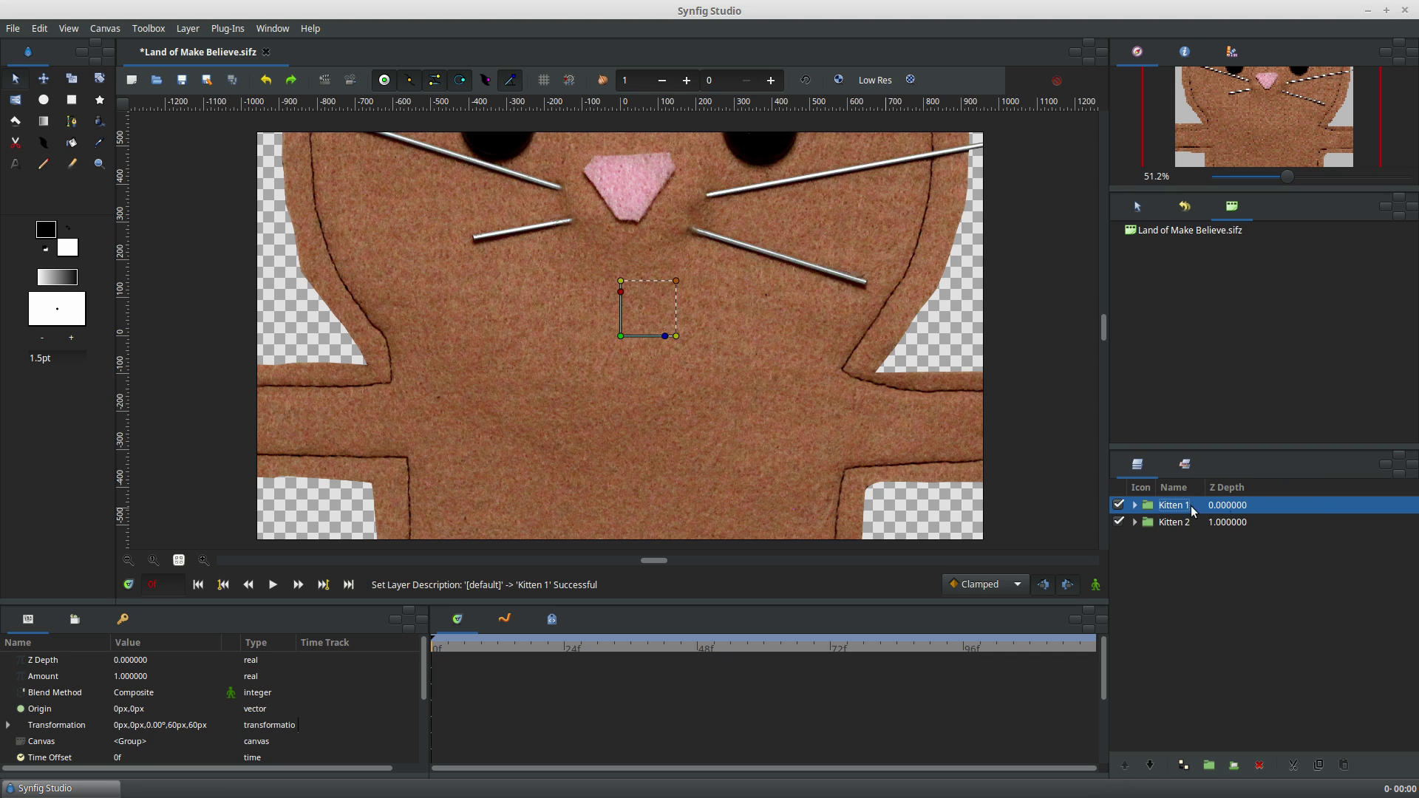
Scale the Kitten 1 group down to fit the canvas and hide the Kitten 2 group.
{"action": "left_click", "coordinate": [1135, 508]}
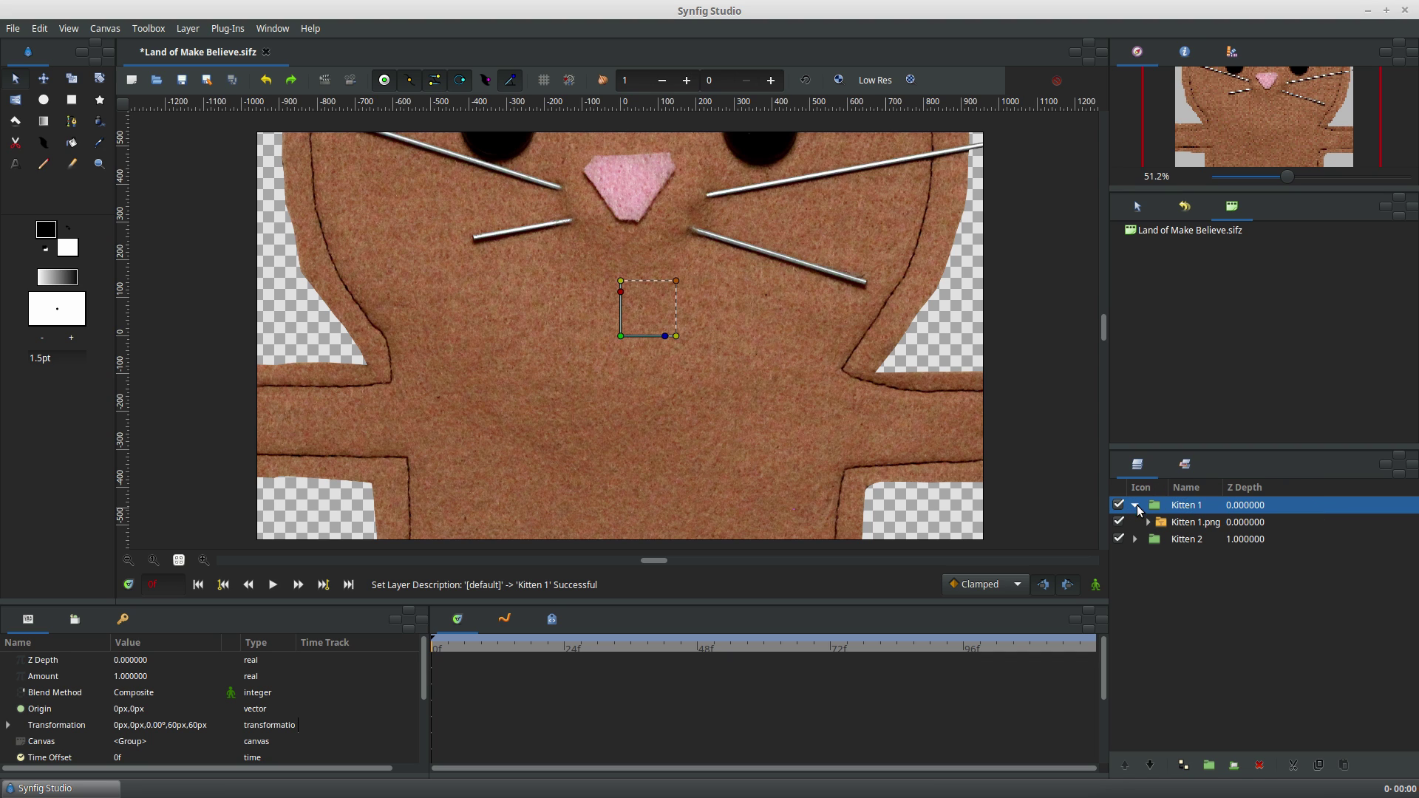
{"action": "left_click", "coordinate": [1170, 522]}
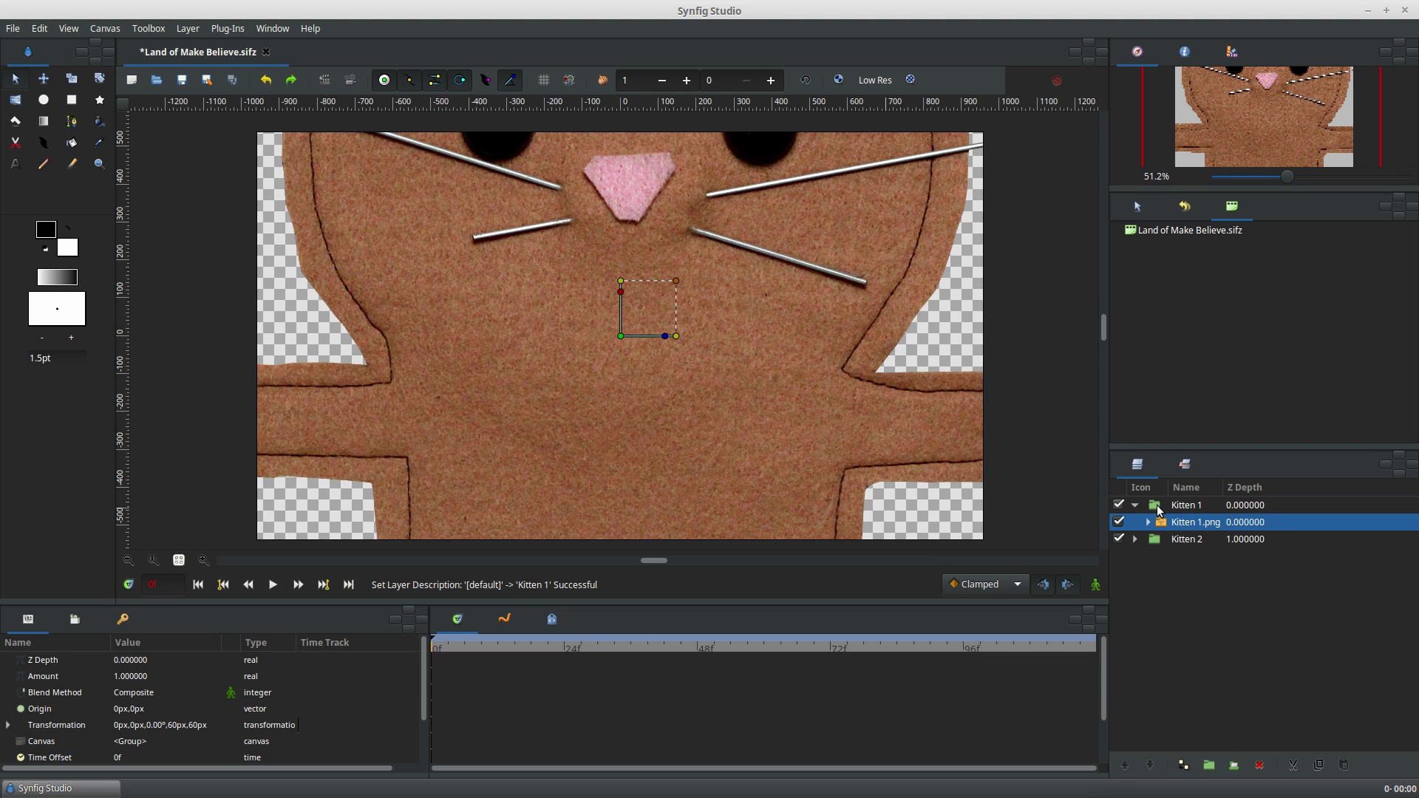
{"action": "left_click", "coordinate": [1156, 504]}
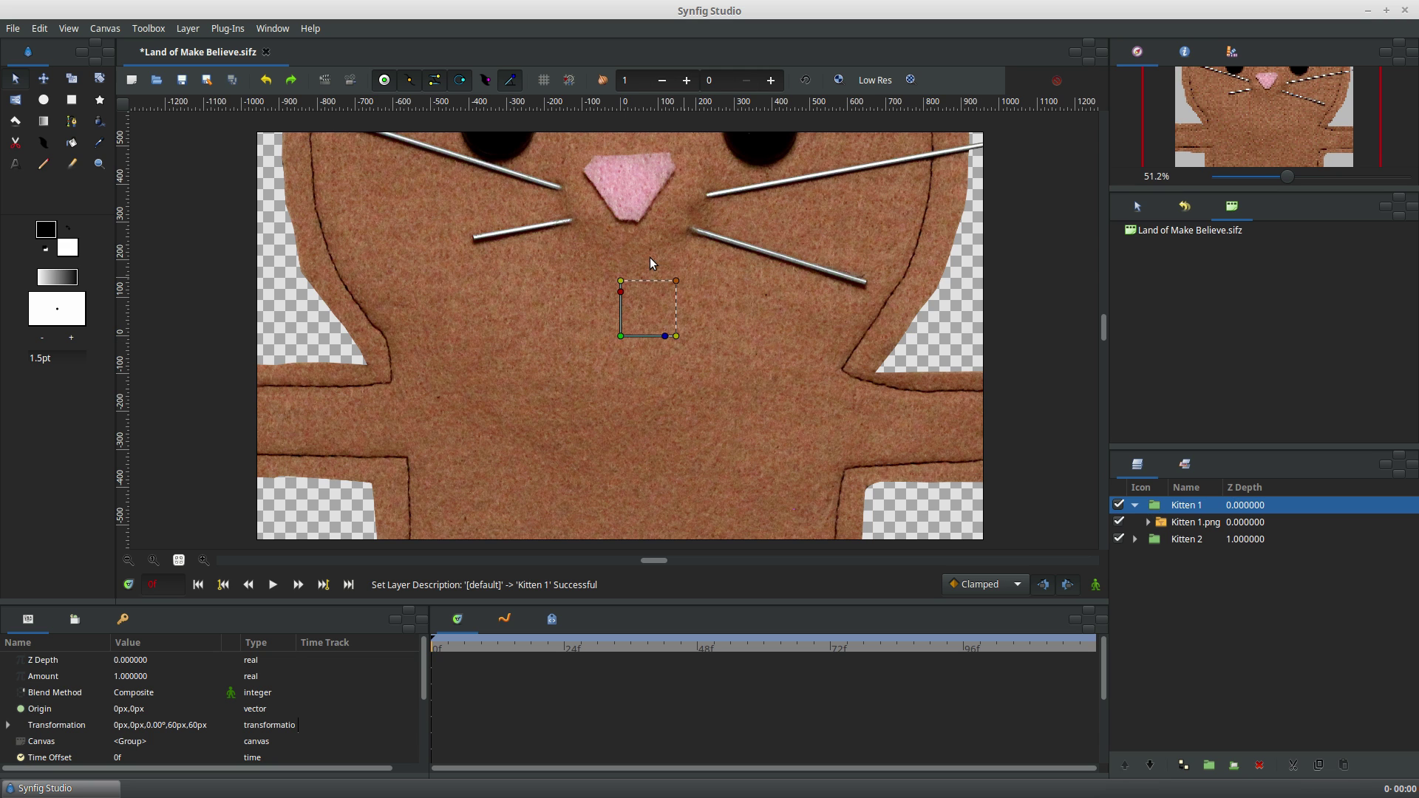
{"action": "mouse_move", "coordinate": [677, 281]}
{"action": "left_mouse_down"}
{"action": "mouse_move", "coordinate": [659, 299]}
{"action": "mouse_move", "coordinate": [676, 281]}
{"action": "left_mouse_up"}
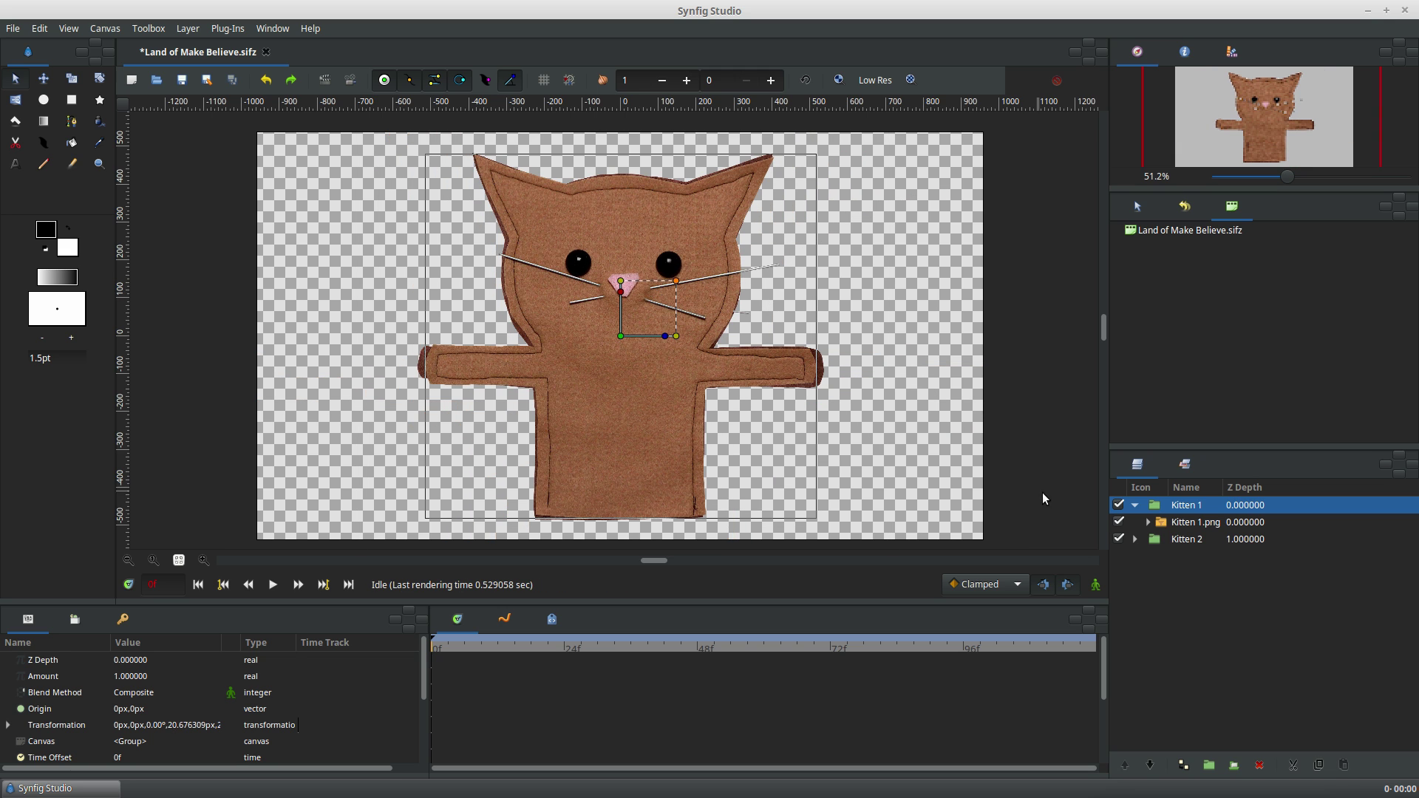
{"action": "left_click", "coordinate": [1118, 539]}
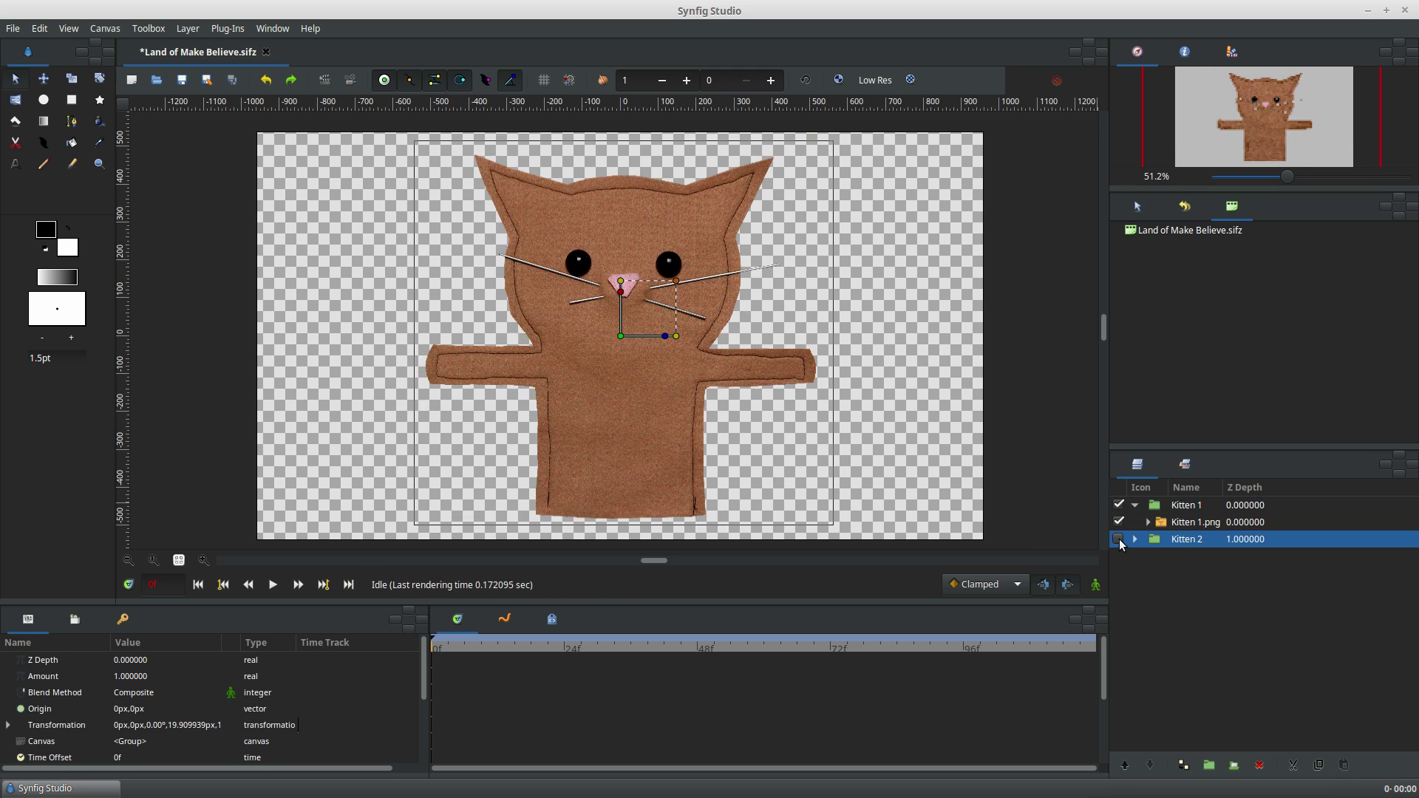
Add a Skeleton Deformation layer from New Layer > Distortions above Kitten 1.png.
{"action": "left_click", "coordinate": [1192, 522]}
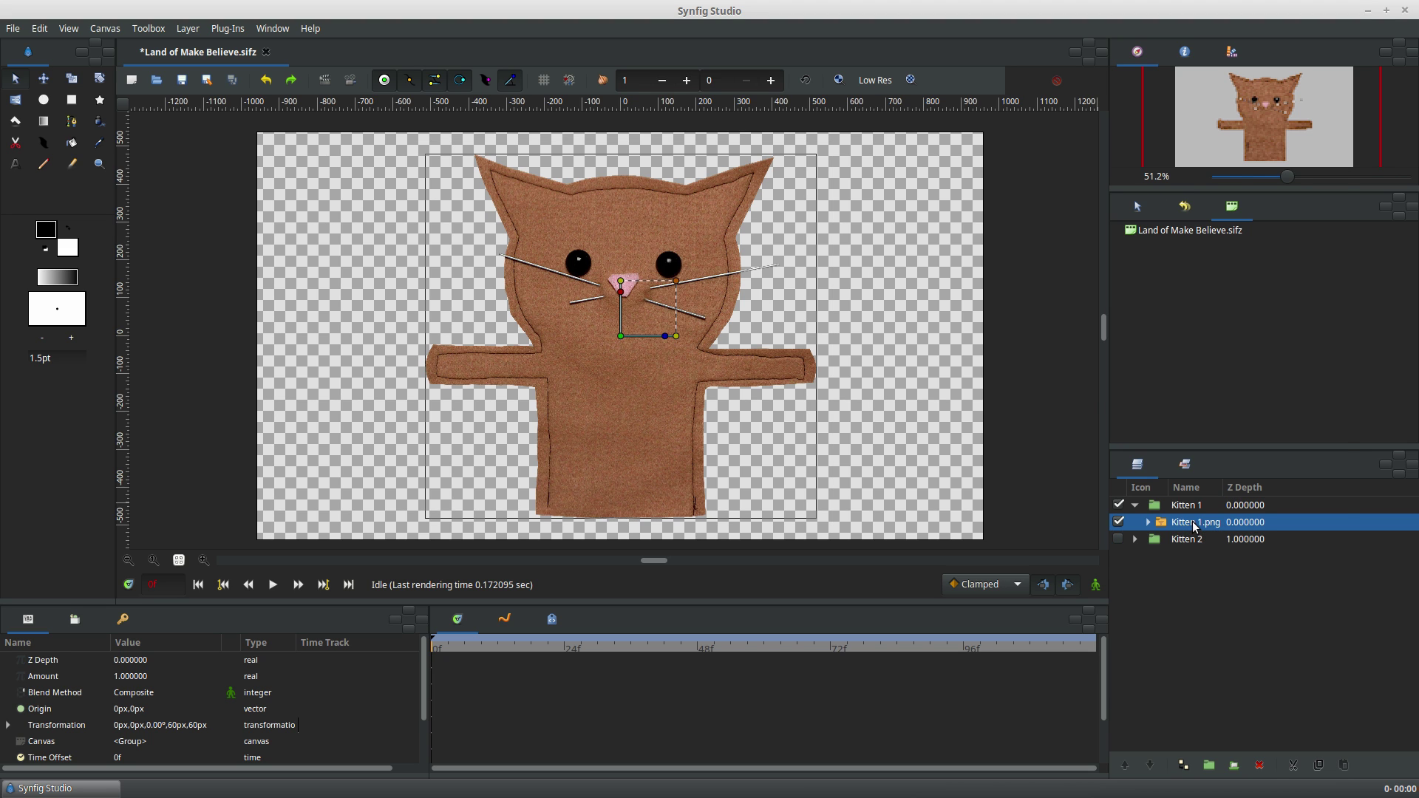
{"action": "right_click", "coordinate": [1195, 526]}
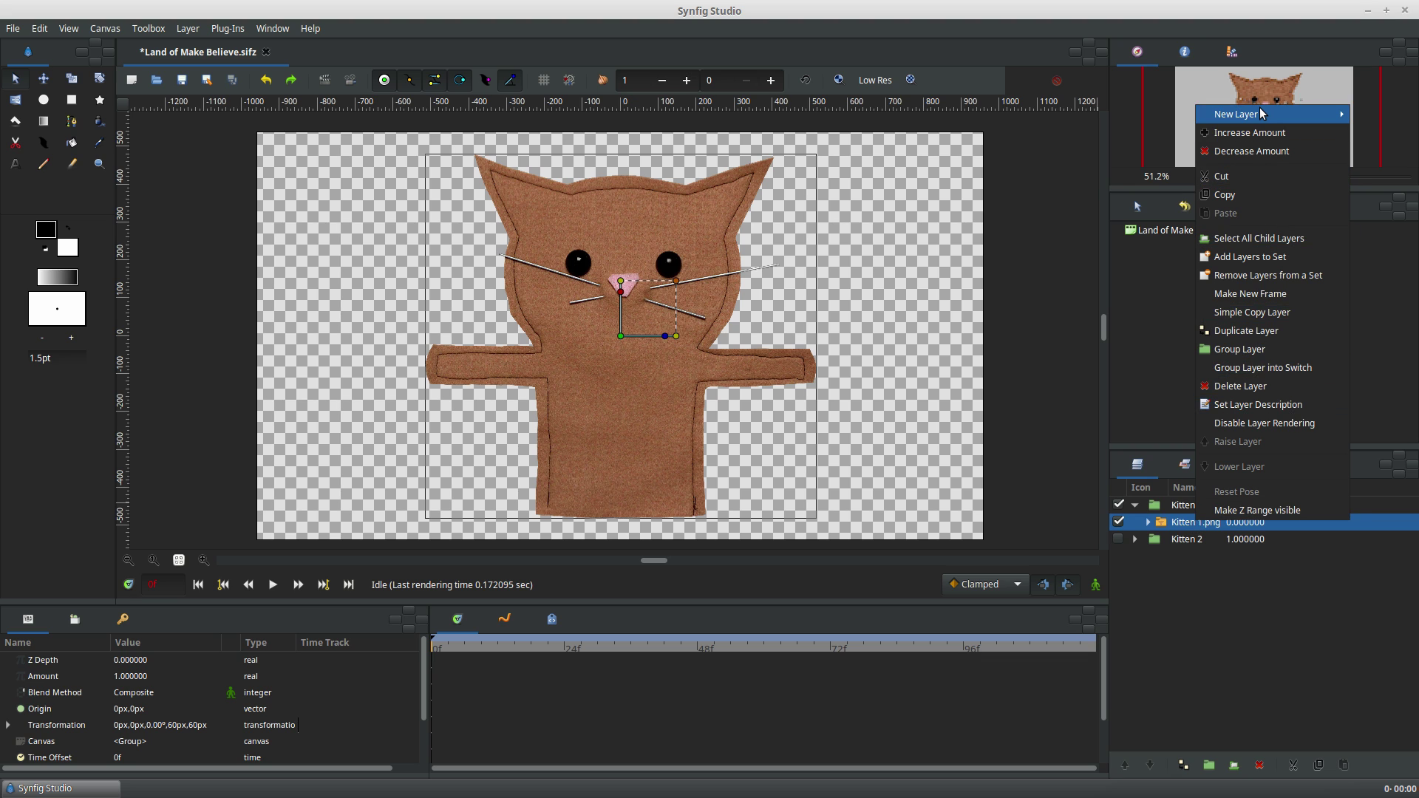
{"action": "mouse_move", "coordinate": [1259, 114]}
{"action": "mouse_move", "coordinate": [1173, 130]}
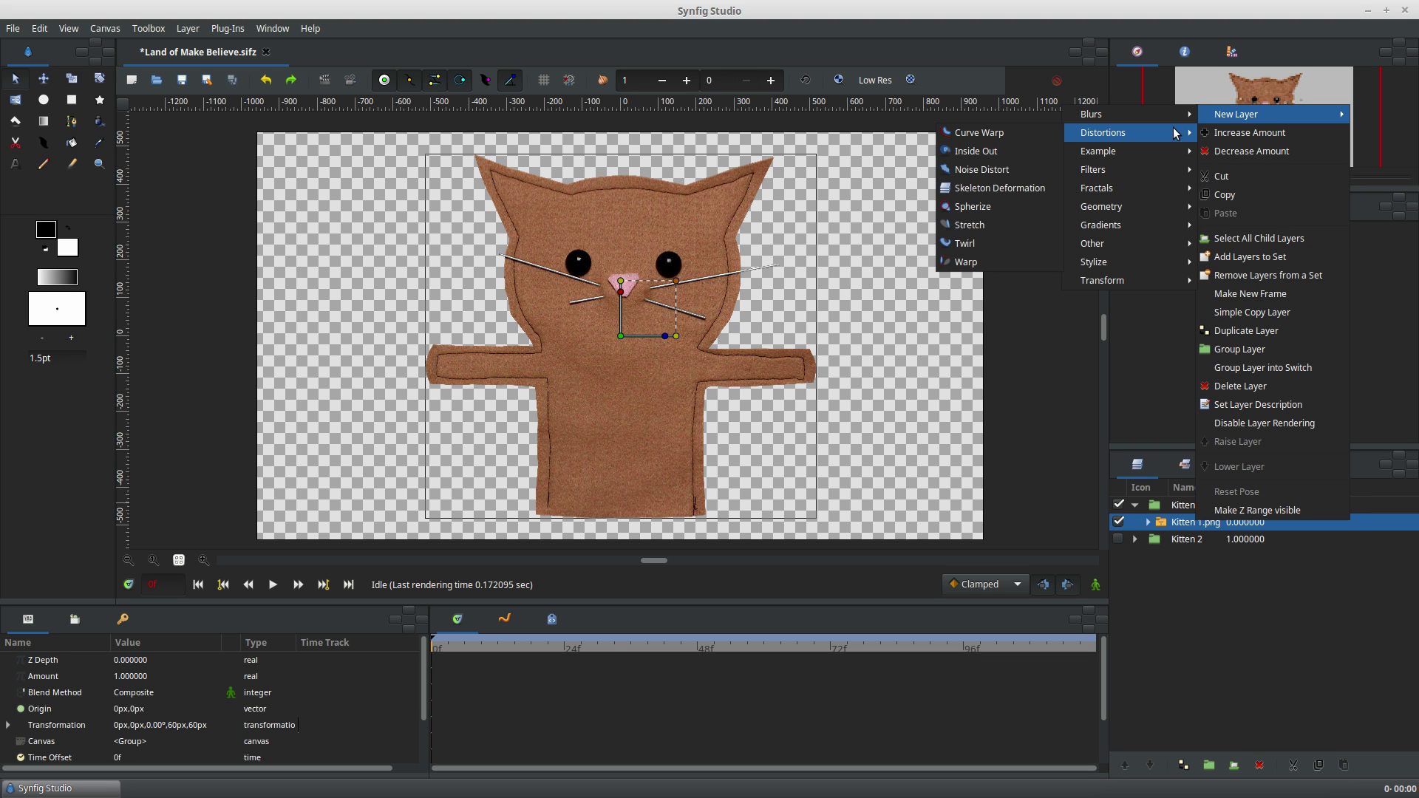
{"action": "left_click", "coordinate": [1017, 191]}
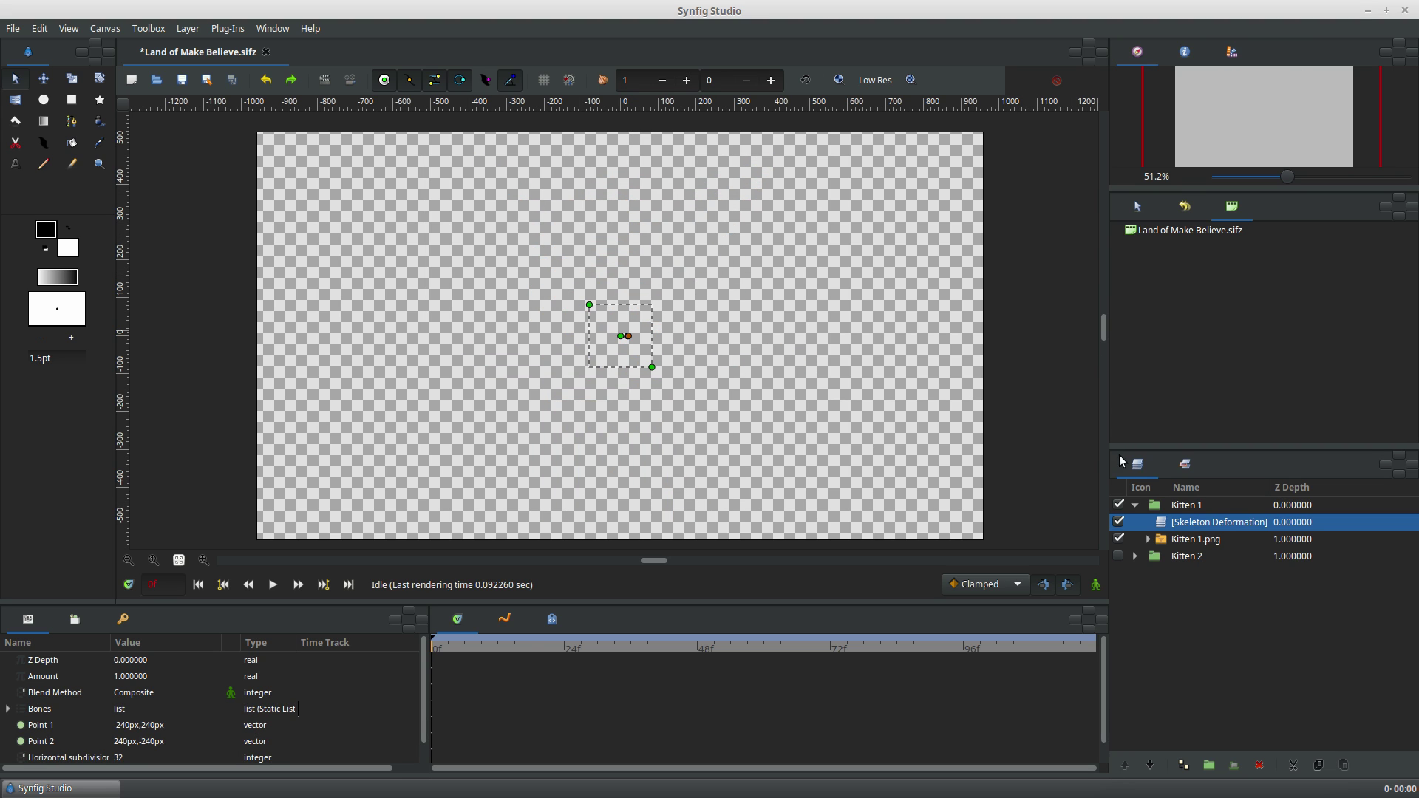
Turn off the Skeleton Deformation effect and stretch its area corners out around the kitten.
{"action": "left_click", "coordinate": [1118, 522]}
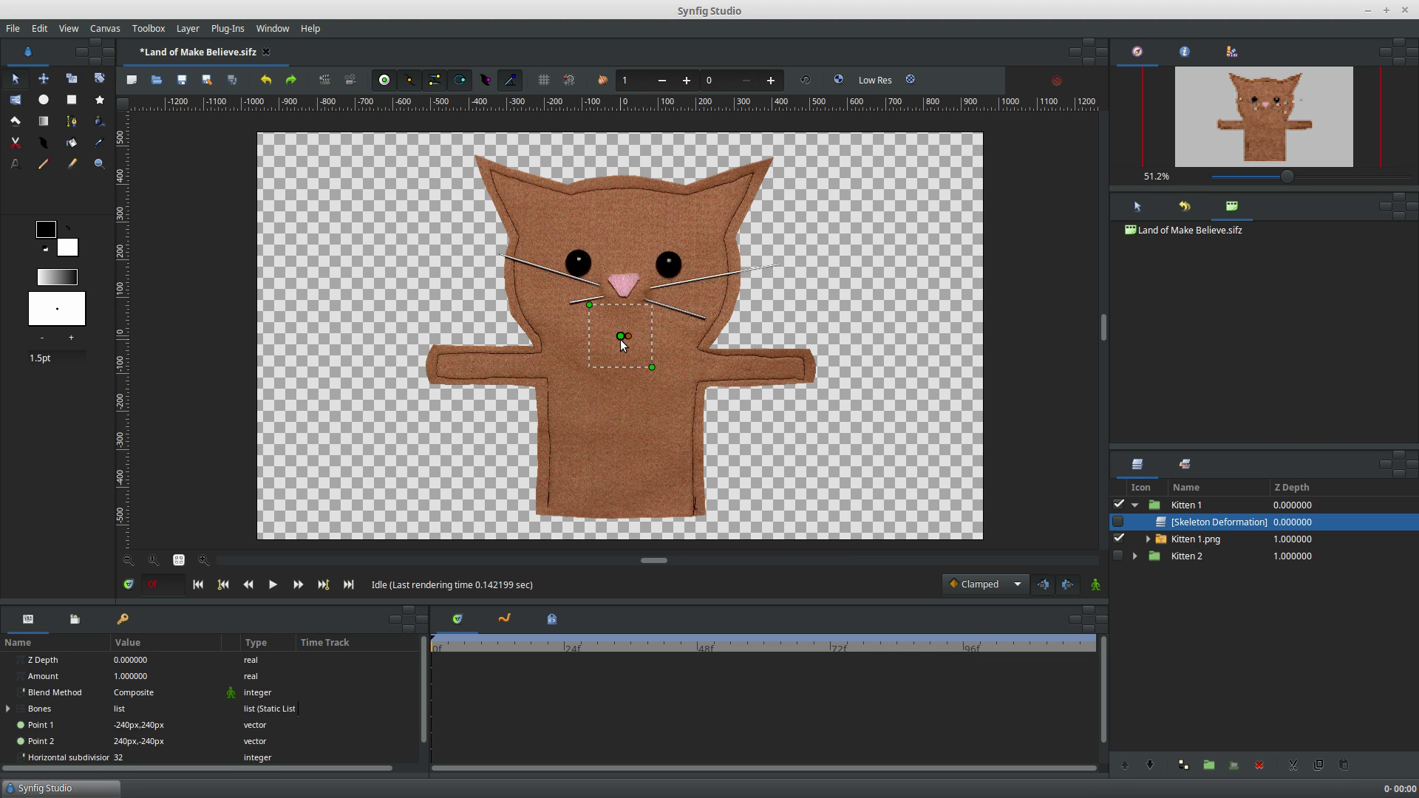
{"action": "left_click_drag", "start_coordinate": [590, 306], "coordinate": [414, 149]}
{"action": "left_click_drag", "start_coordinate": [653, 369], "coordinate": [834, 532]}
Move the first bone down to the kitten's body base and nudge its tip slightly up.
{"action": "left_click_drag", "start_coordinate": [621, 338], "coordinate": [621, 462]}
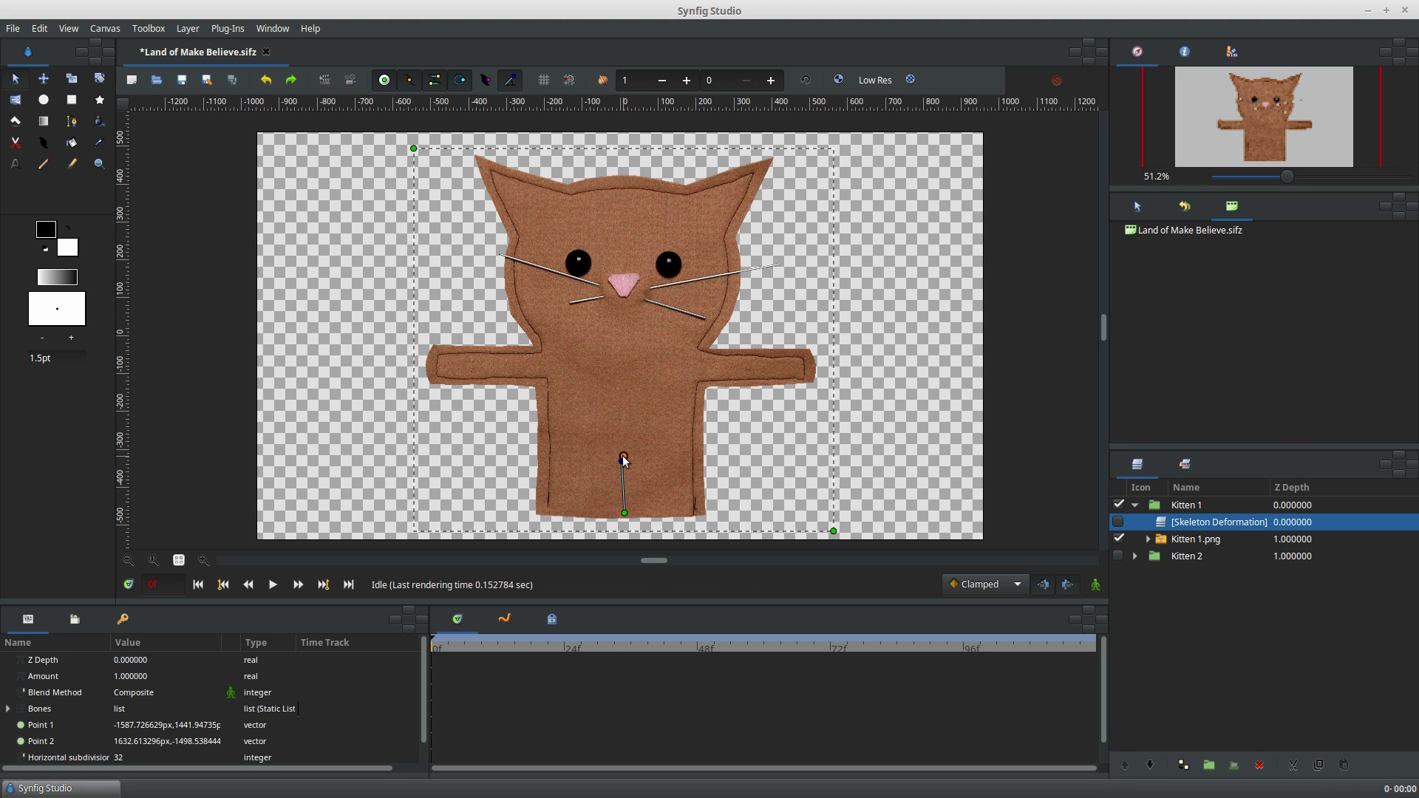
{"action": "left_click", "coordinate": [626, 513]}
{"action": "left_click", "coordinate": [625, 512]}
Create a child bone off the first bone, extending into the chest and adjusting its base and tip.
{"action": "right_click", "coordinate": [625, 460]}
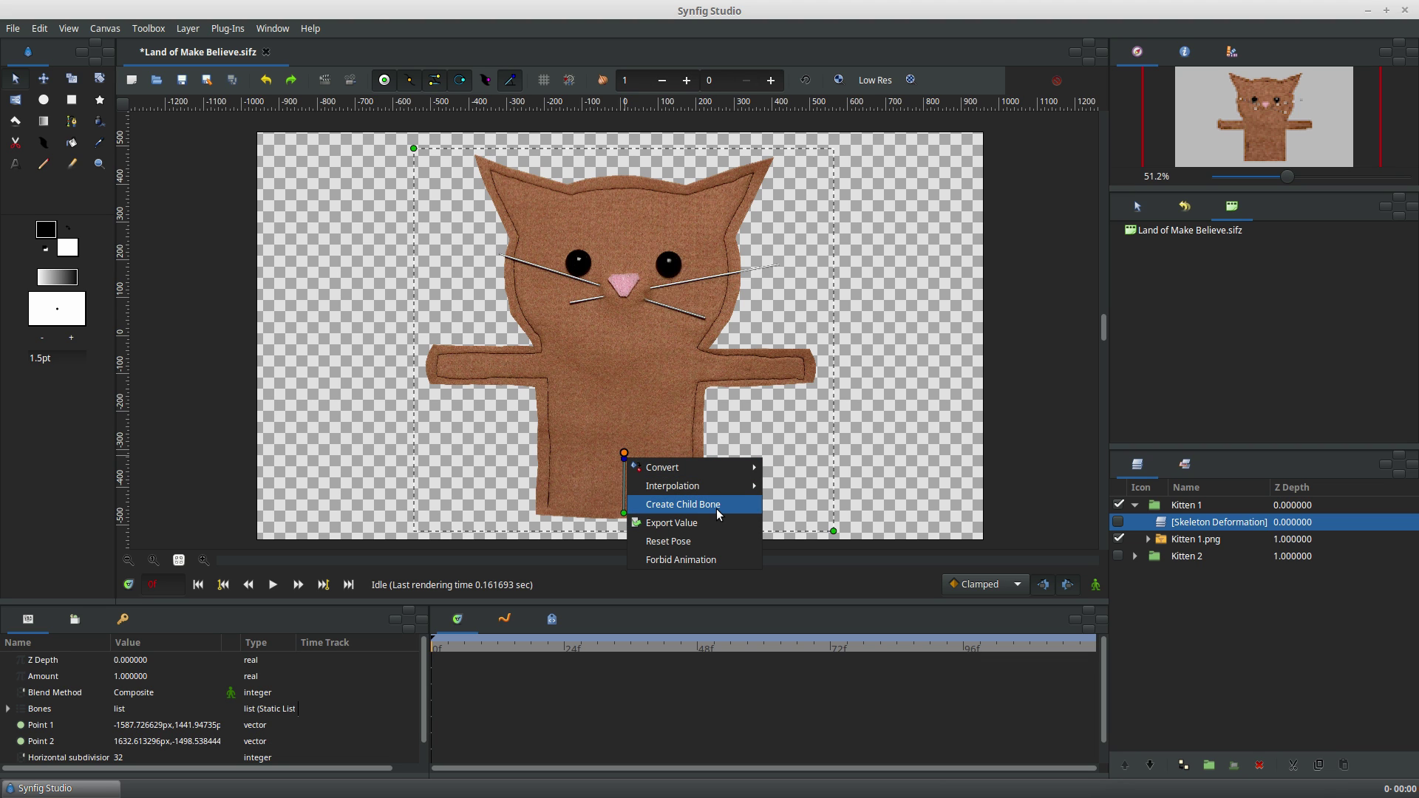
{"action": "left_click", "coordinate": [716, 508]}
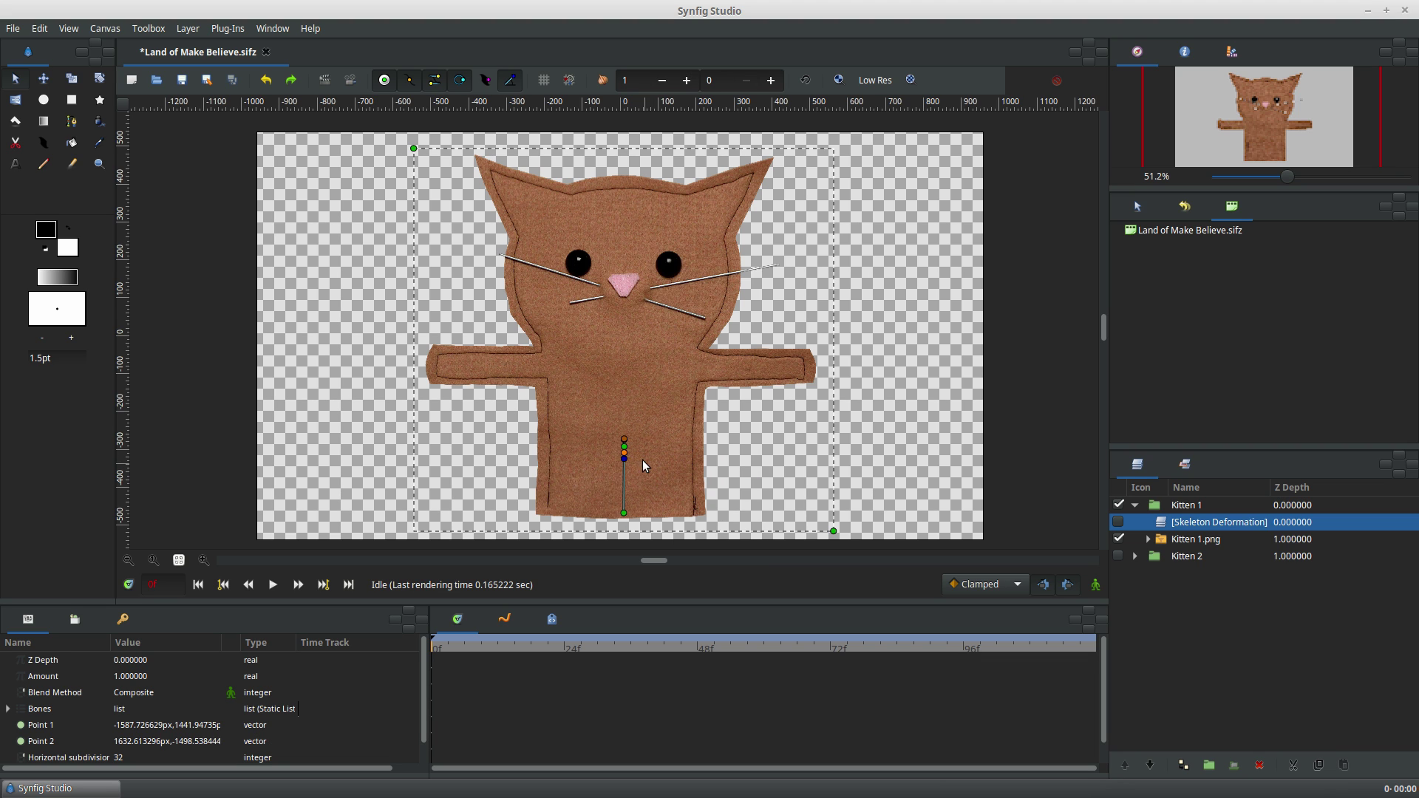
{"action": "left_click_drag", "start_coordinate": [624, 452], "coordinate": [626, 380]}
{"action": "mouse_move", "coordinate": [625, 438]}
{"action": "left_mouse_down"}
{"action": "mouse_move", "coordinate": [624, 423]}
{"action": "mouse_move", "coordinate": [627, 443]}
{"action": "left_mouse_up"}
{"action": "left_click_drag", "start_coordinate": [627, 353], "coordinate": [625, 360]}
Add another child bone from the spine's top reaching up into the kitten's head.
{"action": "right_click", "coordinate": [625, 360]}
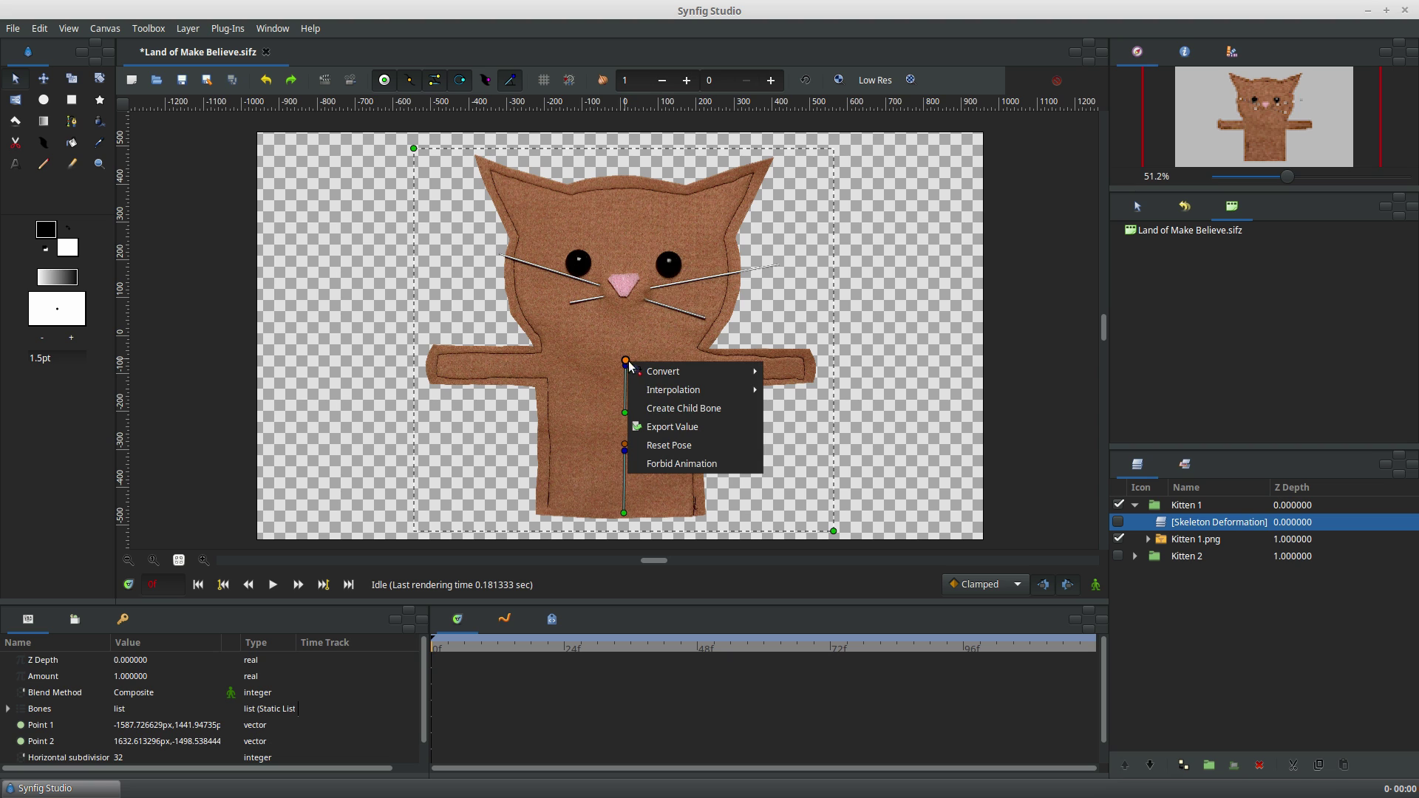
{"action": "left_click", "coordinate": [678, 408]}
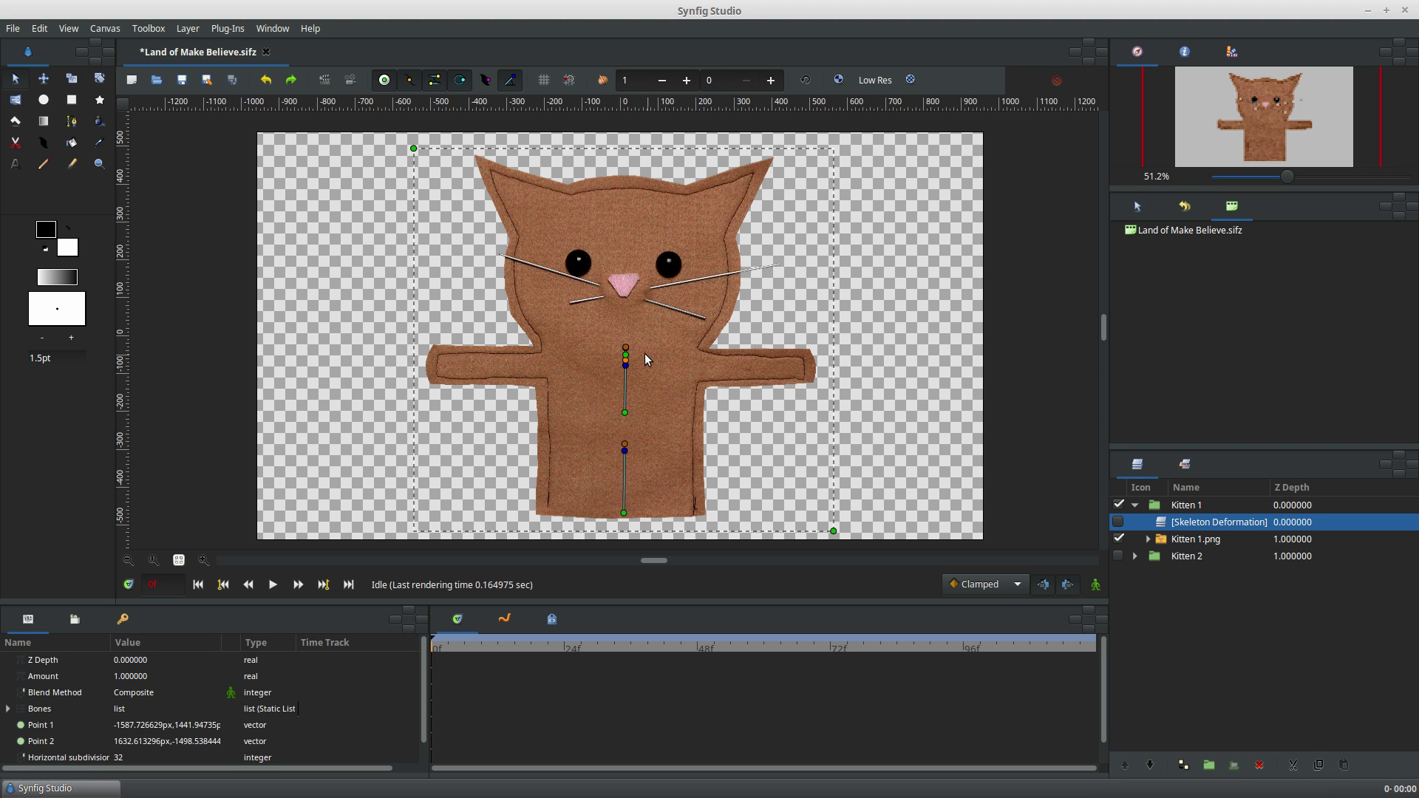
{"action": "left_click_drag", "start_coordinate": [626, 343], "coordinate": [626, 214]}
Branch a child bone from the spine out along the right arm, plus a further child bone.
{"action": "right_click", "coordinate": [626, 367]}
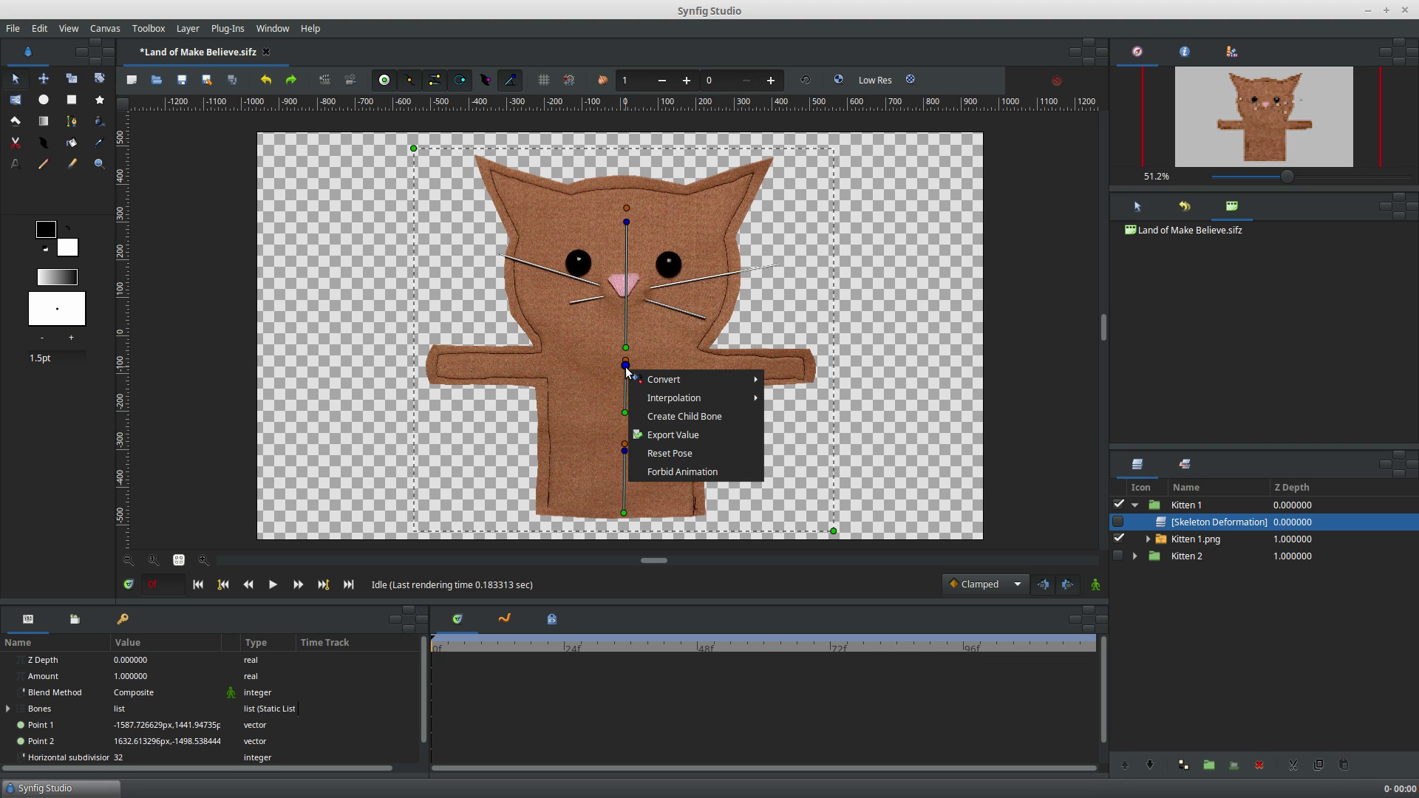
{"action": "left_click", "coordinate": [691, 416]}
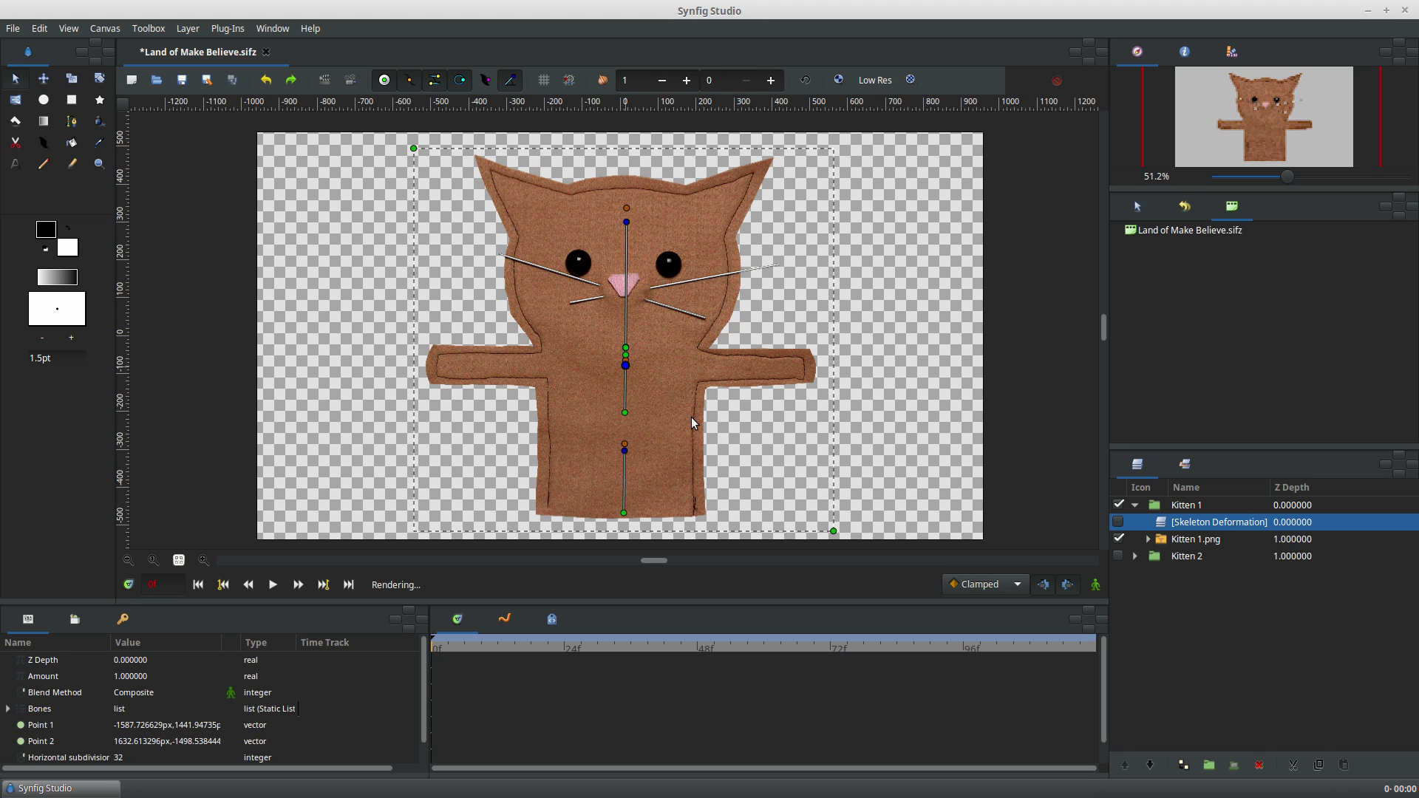
{"action": "left_click_drag", "start_coordinate": [628, 364], "coordinate": [745, 368]}
{"action": "right_click", "coordinate": [747, 372]}
{"action": "left_click", "coordinate": [788, 416]}
Place a bone on the left arm and add a child bone extending toward its tip.
{"action": "right_click", "coordinate": [627, 362]}
{"action": "mouse_move", "coordinate": [662, 374]}
{"action": "key", "text": "Escape"}
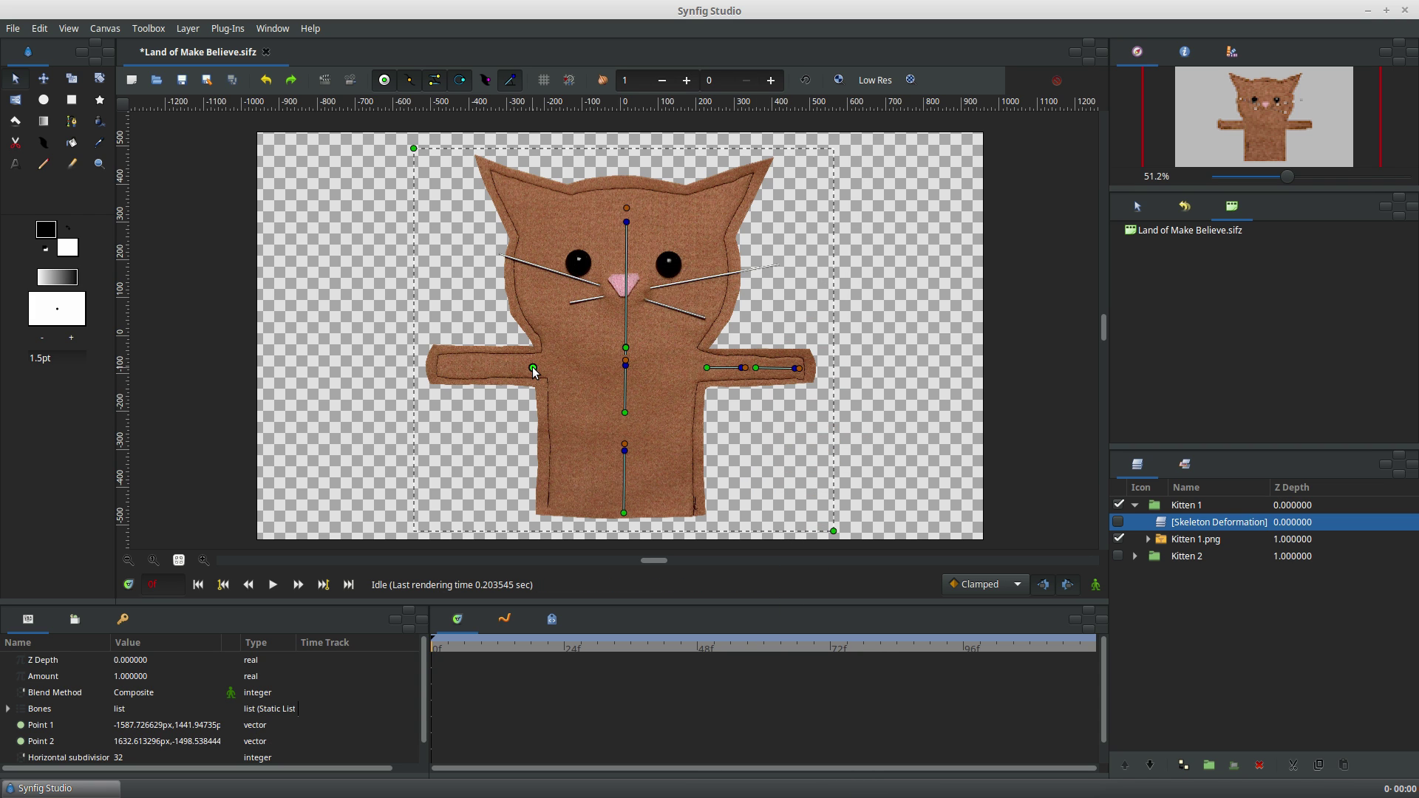
{"action": "left_click_drag", "start_coordinate": [532, 372], "coordinate": [499, 369]}
{"action": "left_click", "coordinate": [499, 368]}
{"action": "right_click", "coordinate": [500, 367]}
{"action": "left_click", "coordinate": [556, 412]}
{"action": "left_click_drag", "start_coordinate": [491, 366], "coordinate": [438, 366]}
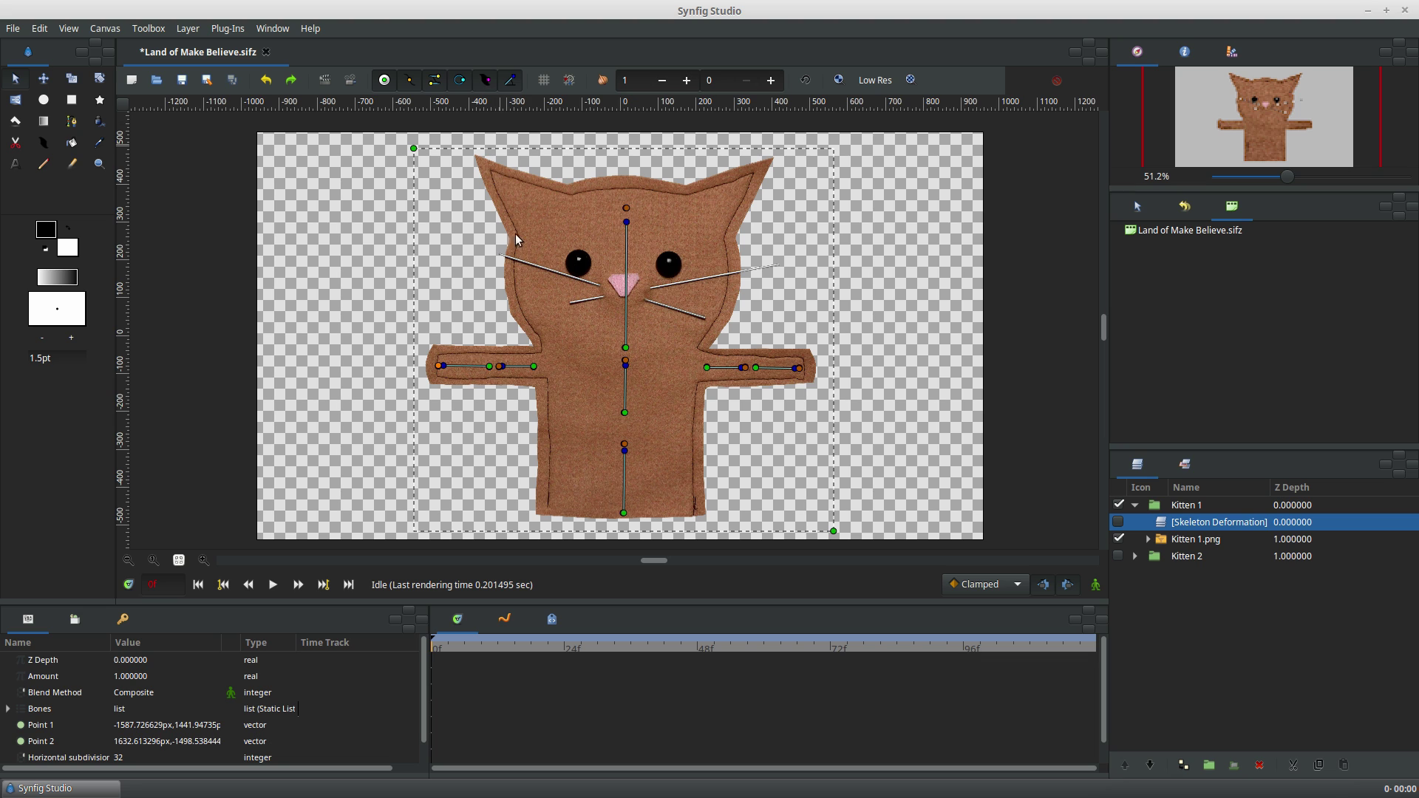
Enlarge the influence circles of the arm, top, head and body bones to cover the kitten.
{"action": "mouse_move", "coordinate": [536, 372]}
{"action": "mouse_move", "coordinate": [624, 447]}
{"action": "mouse_move", "coordinate": [625, 446]}
{"action": "left_mouse_down"}
{"action": "mouse_move", "coordinate": [668, 369]}
{"action": "mouse_move", "coordinate": [673, 418]}
{"action": "mouse_move", "coordinate": [665, 384]}
{"action": "mouse_move", "coordinate": [676, 396]}
{"action": "mouse_move", "coordinate": [644, 448]}
{"action": "left_mouse_up"}
{"action": "mouse_move", "coordinate": [626, 210]}
{"action": "left_click_drag", "start_coordinate": [626, 209], "coordinate": [779, 49]}
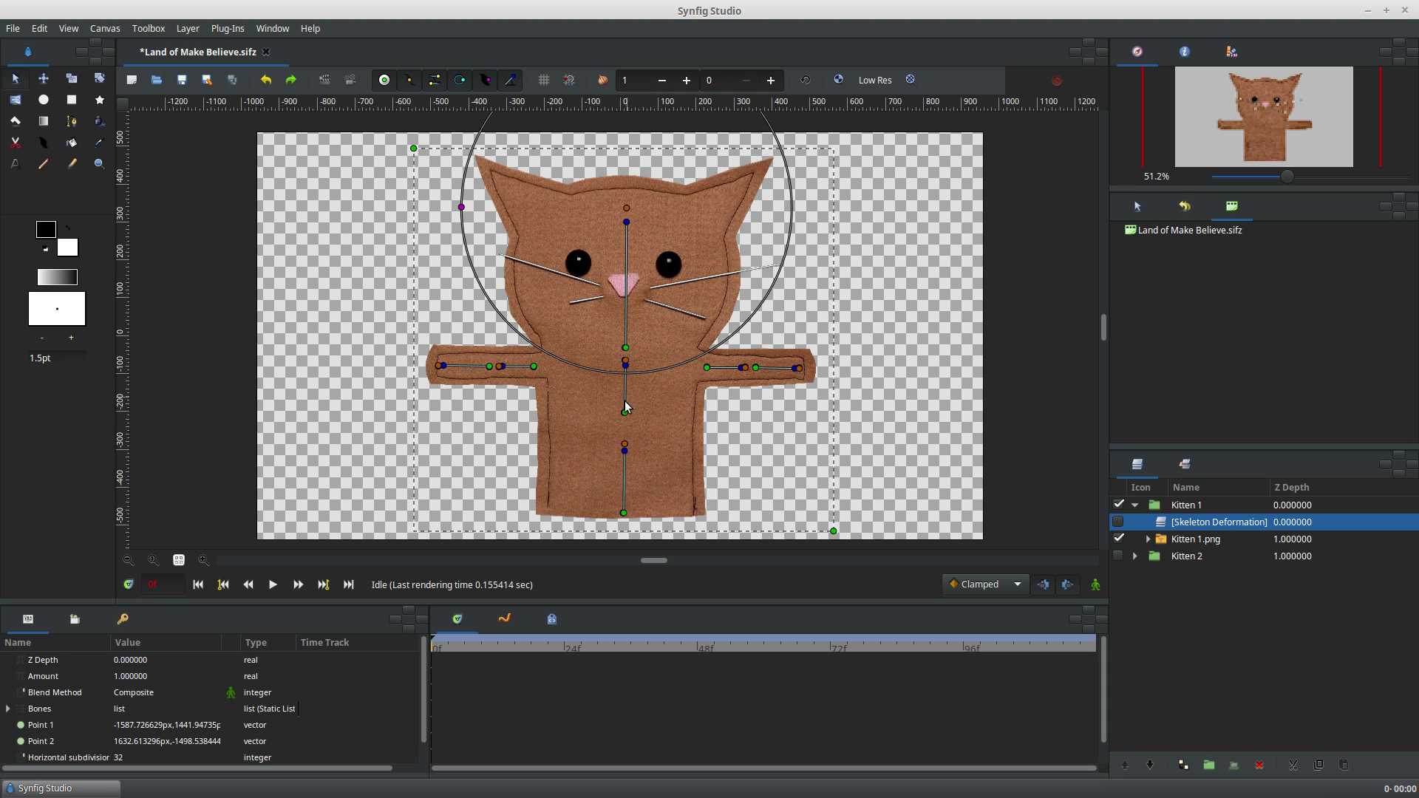
{"action": "left_click_drag", "start_coordinate": [625, 416], "coordinate": [718, 325]}
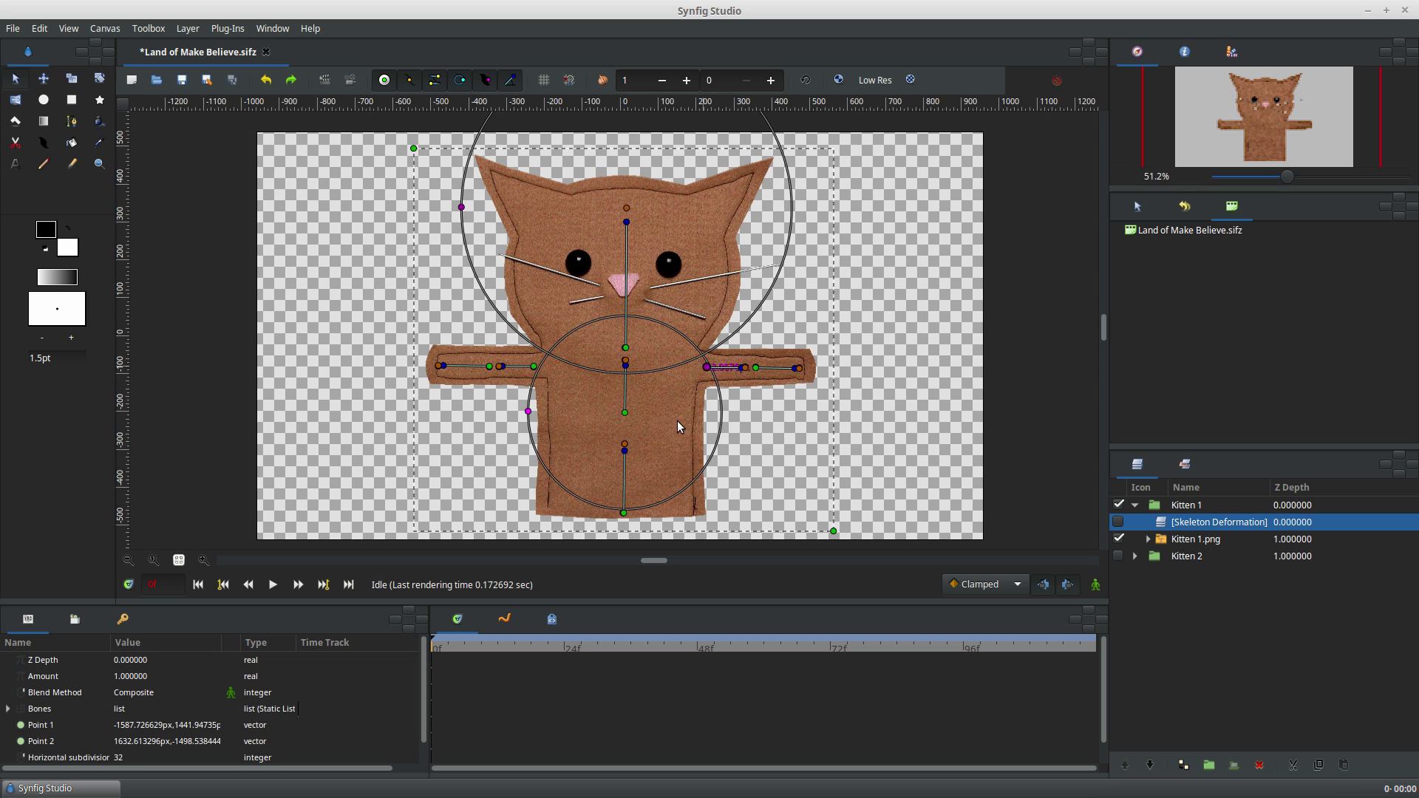
{"action": "mouse_move", "coordinate": [633, 507]}
{"action": "left_mouse_down"}
{"action": "mouse_move", "coordinate": [711, 366]}
{"action": "mouse_move", "coordinate": [627, 511]}
{"action": "left_mouse_up"}
{"action": "left_click_drag", "start_coordinate": [801, 367], "coordinate": [745, 336]}
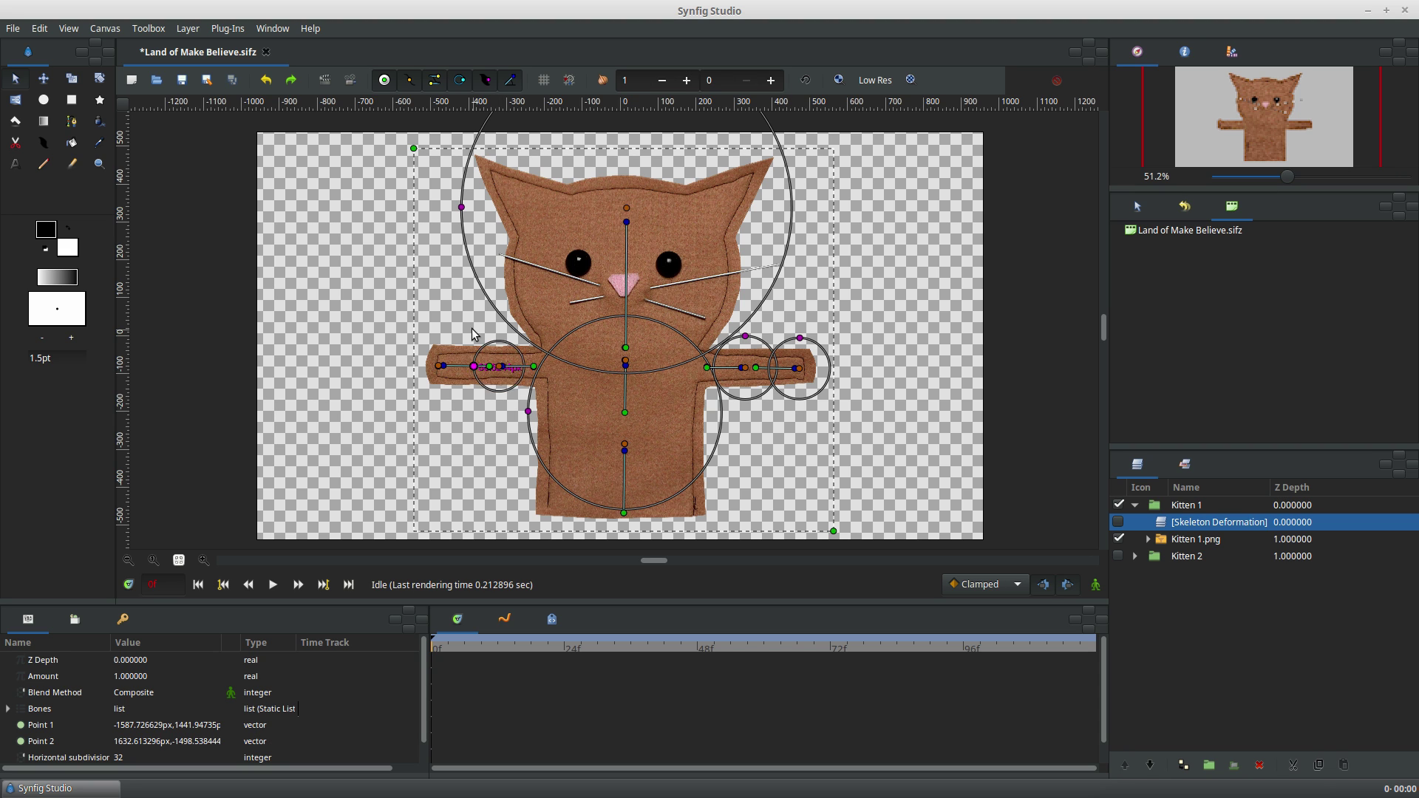
{"action": "left_click_drag", "start_coordinate": [474, 366], "coordinate": [499, 403]}
{"action": "left_click_drag", "start_coordinate": [439, 365], "coordinate": [439, 401]}
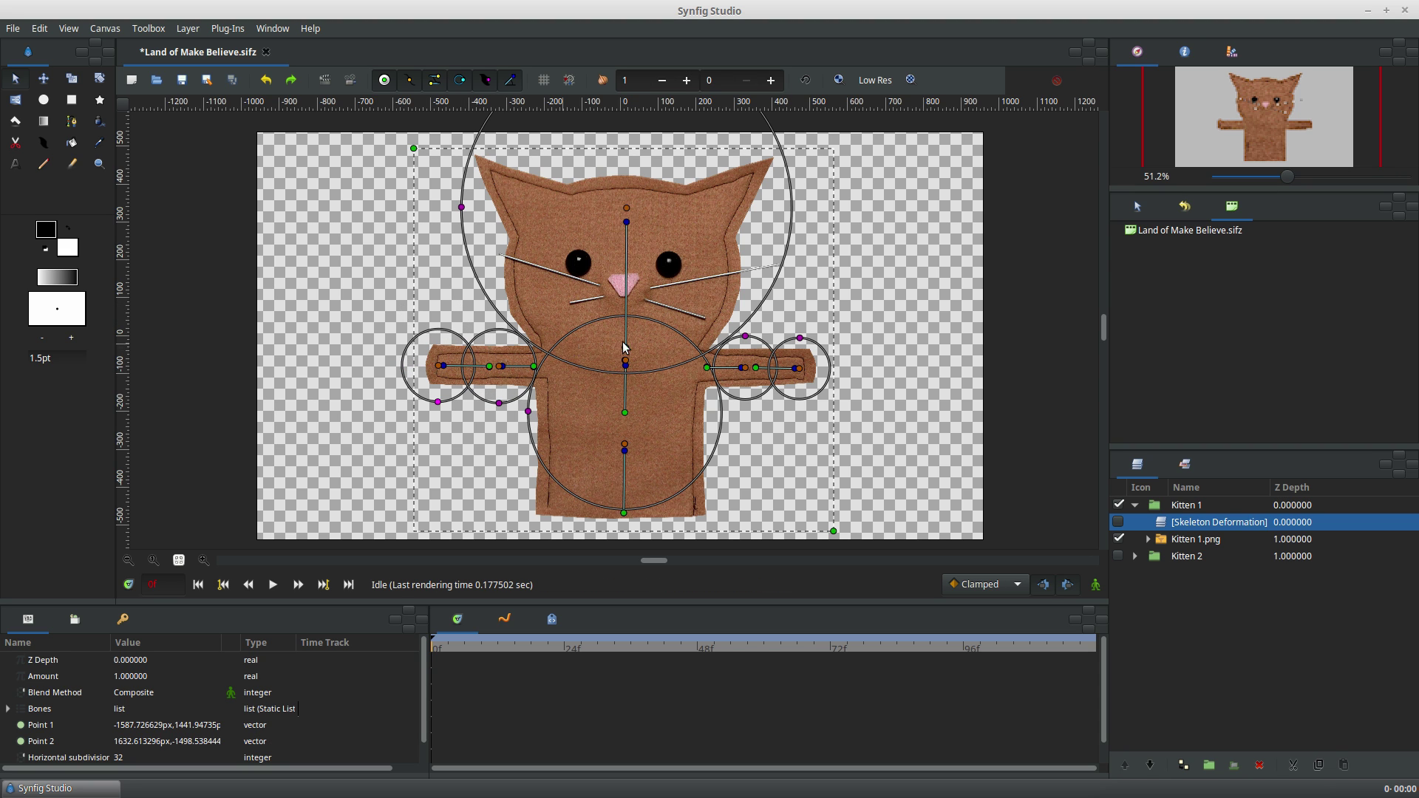
Enable the Skeleton Deformation layer and apply Reset Pose to it.
{"action": "left_click", "coordinate": [1119, 523]}
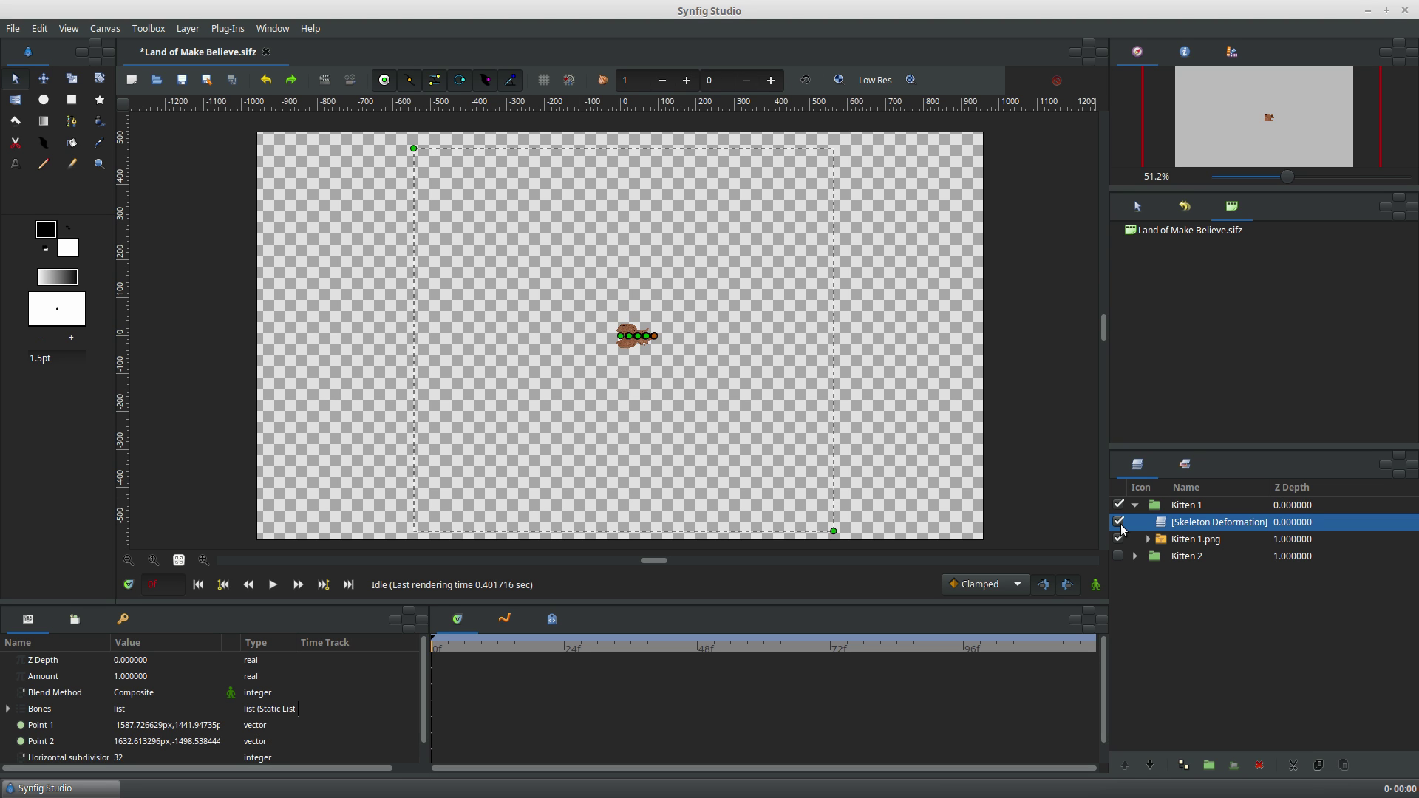
{"action": "right_click", "coordinate": [1163, 528]}
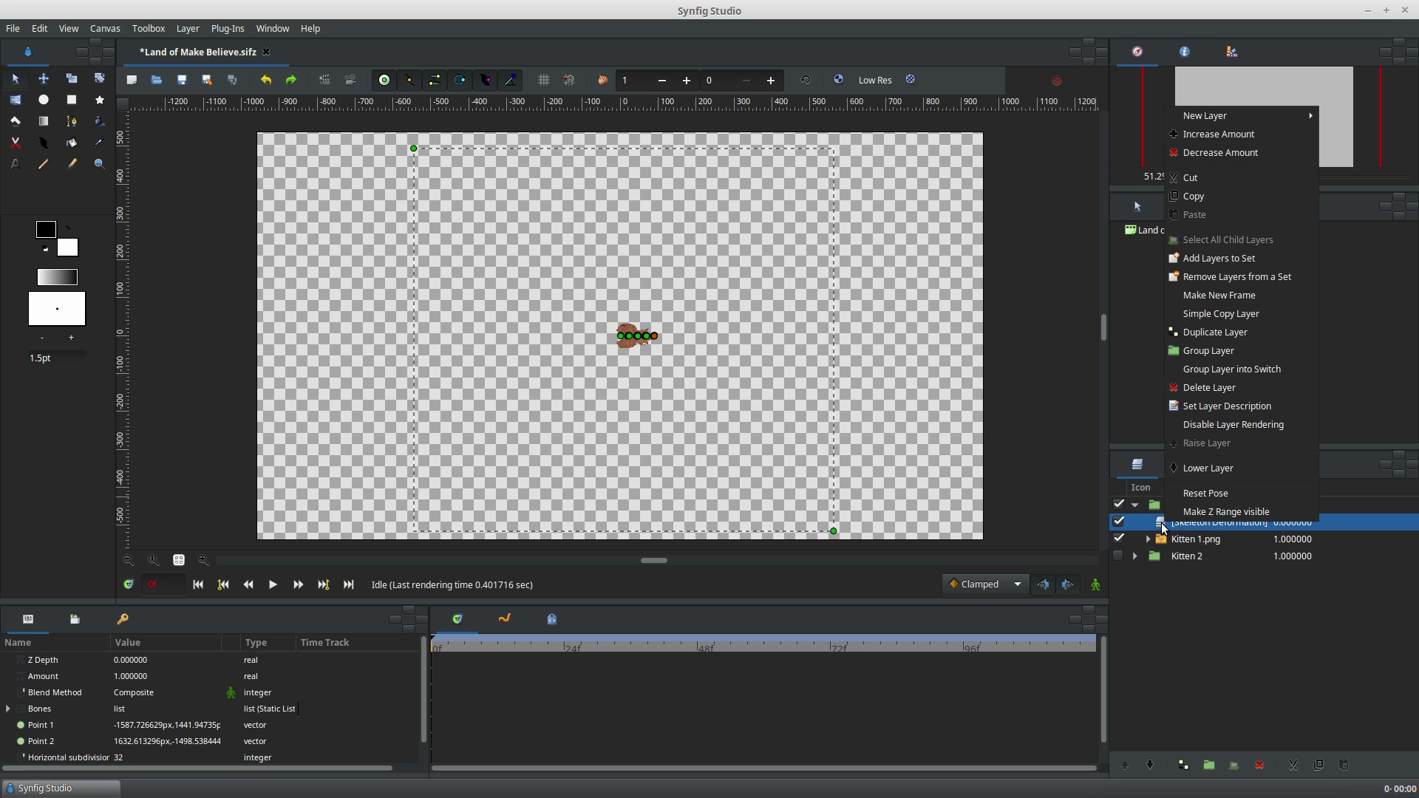
{"action": "left_click", "coordinate": [1218, 495]}
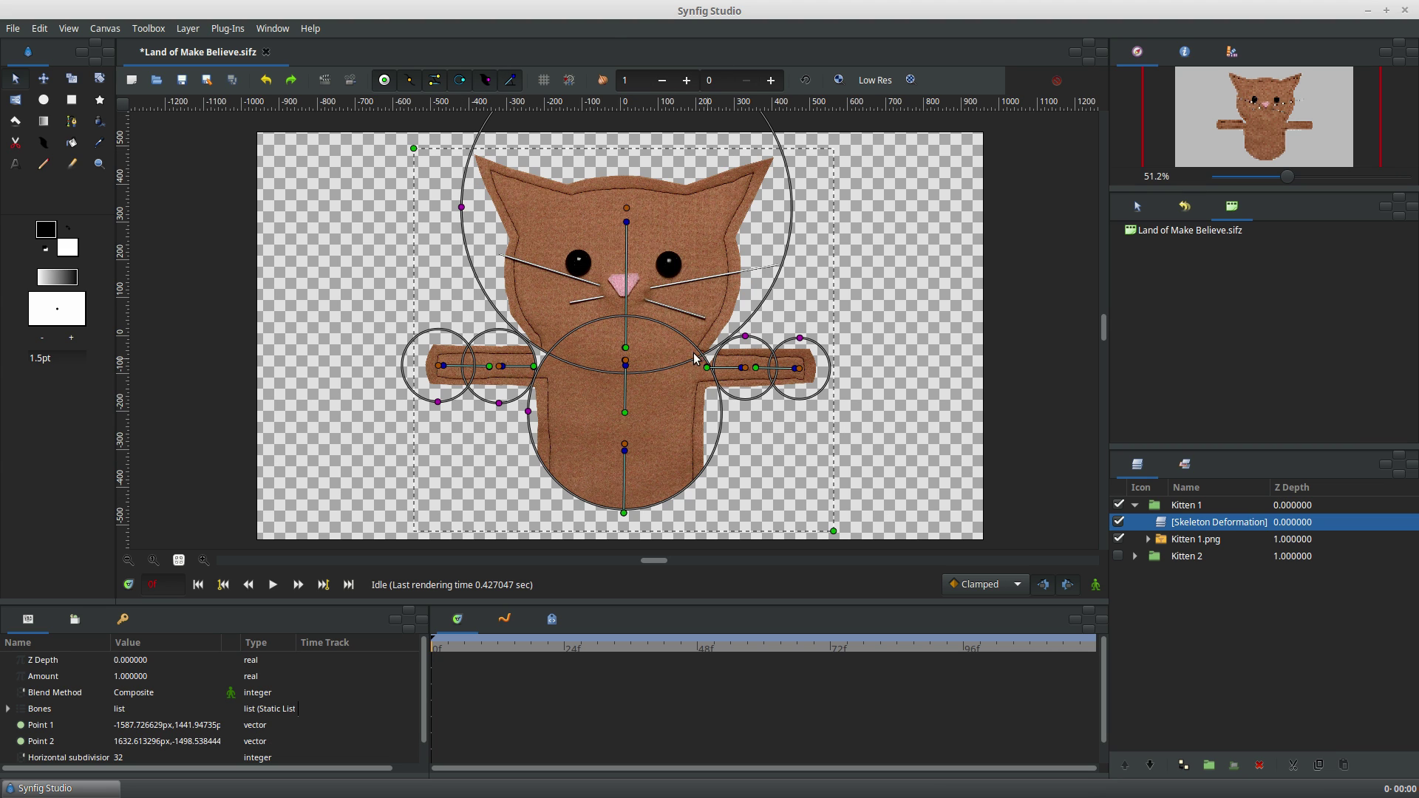
With the deformation briefly off, greatly widen the bottom bone's influence, then re-enable it.
{"action": "left_click", "coordinate": [1118, 522]}
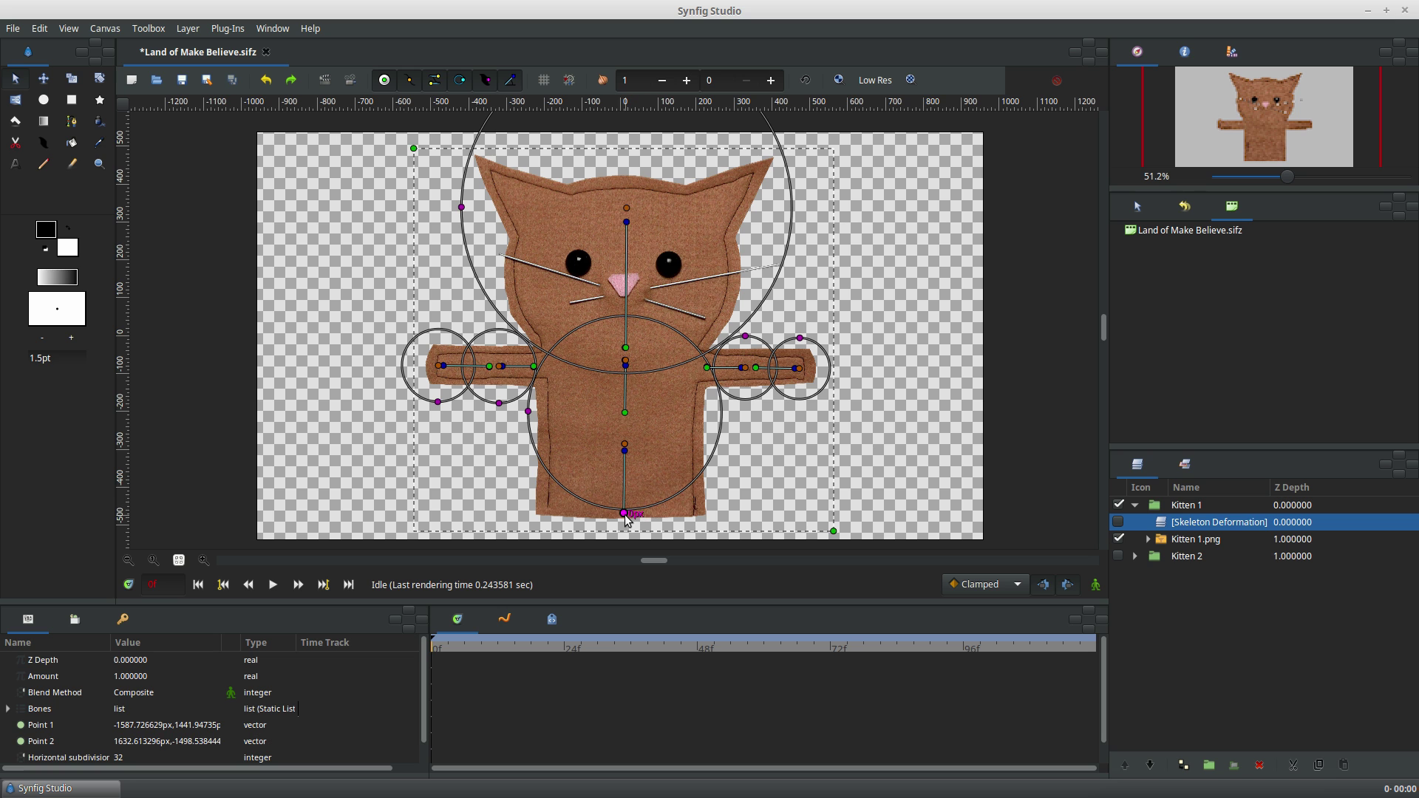
{"action": "left_click_drag", "start_coordinate": [625, 517], "coordinate": [1028, 121]}
{"action": "left_click", "coordinate": [1119, 523]}
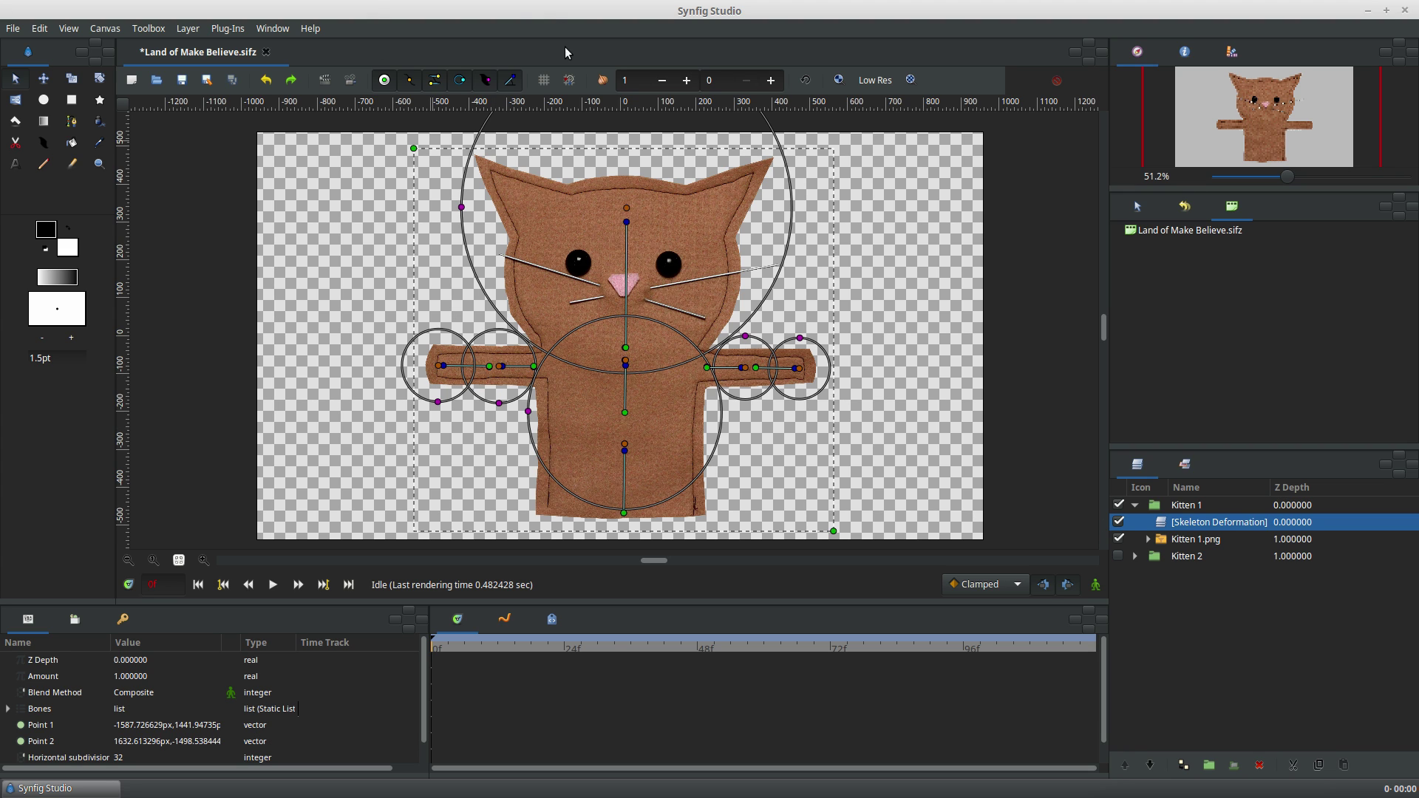
Hide the influence circles, then rotate the arm, head and spine bones to raise both arms and tilt the body.
{"action": "left_click", "coordinate": [487, 81]}
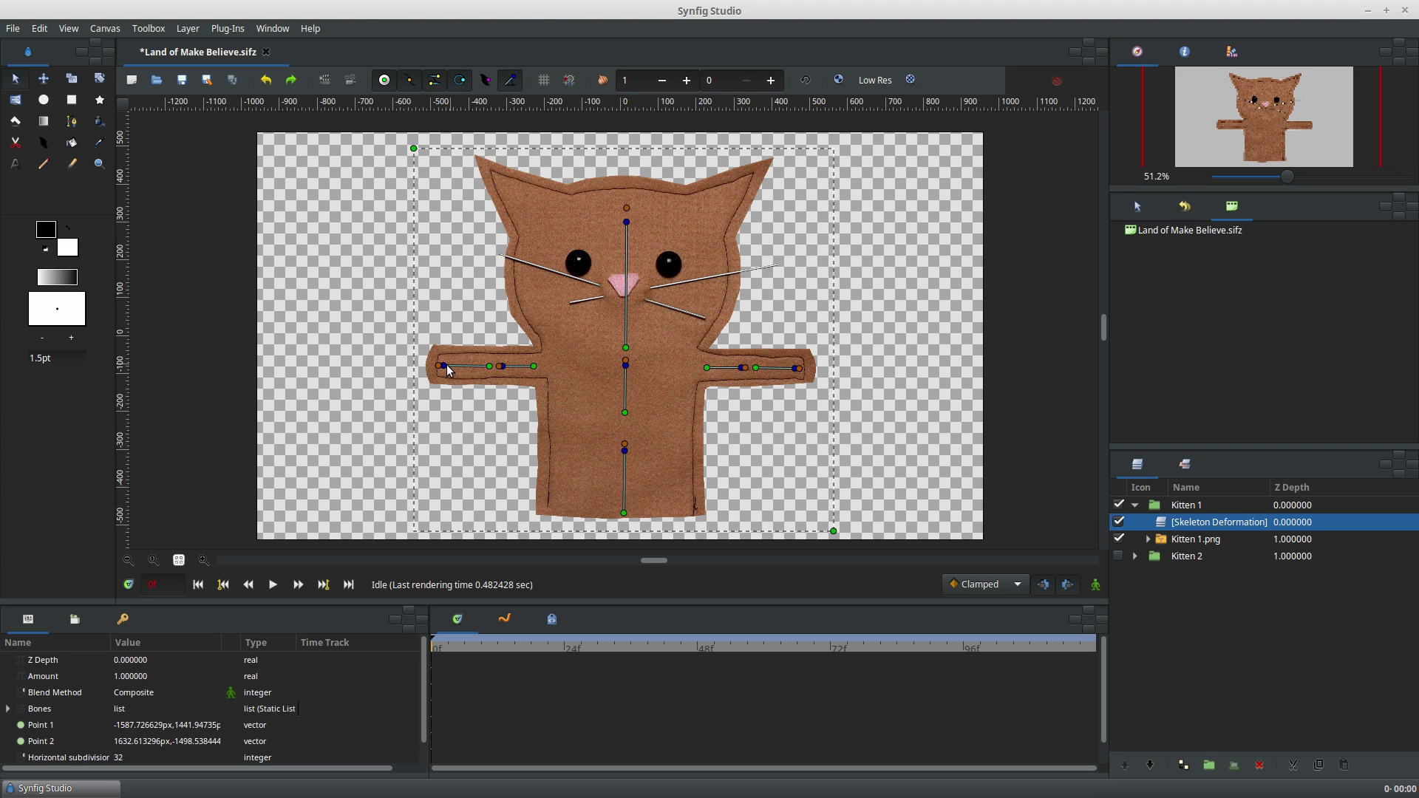
{"action": "left_click_drag", "start_coordinate": [447, 370], "coordinate": [448, 359]}
{"action": "left_click_drag", "start_coordinate": [796, 373], "coordinate": [792, 354]}
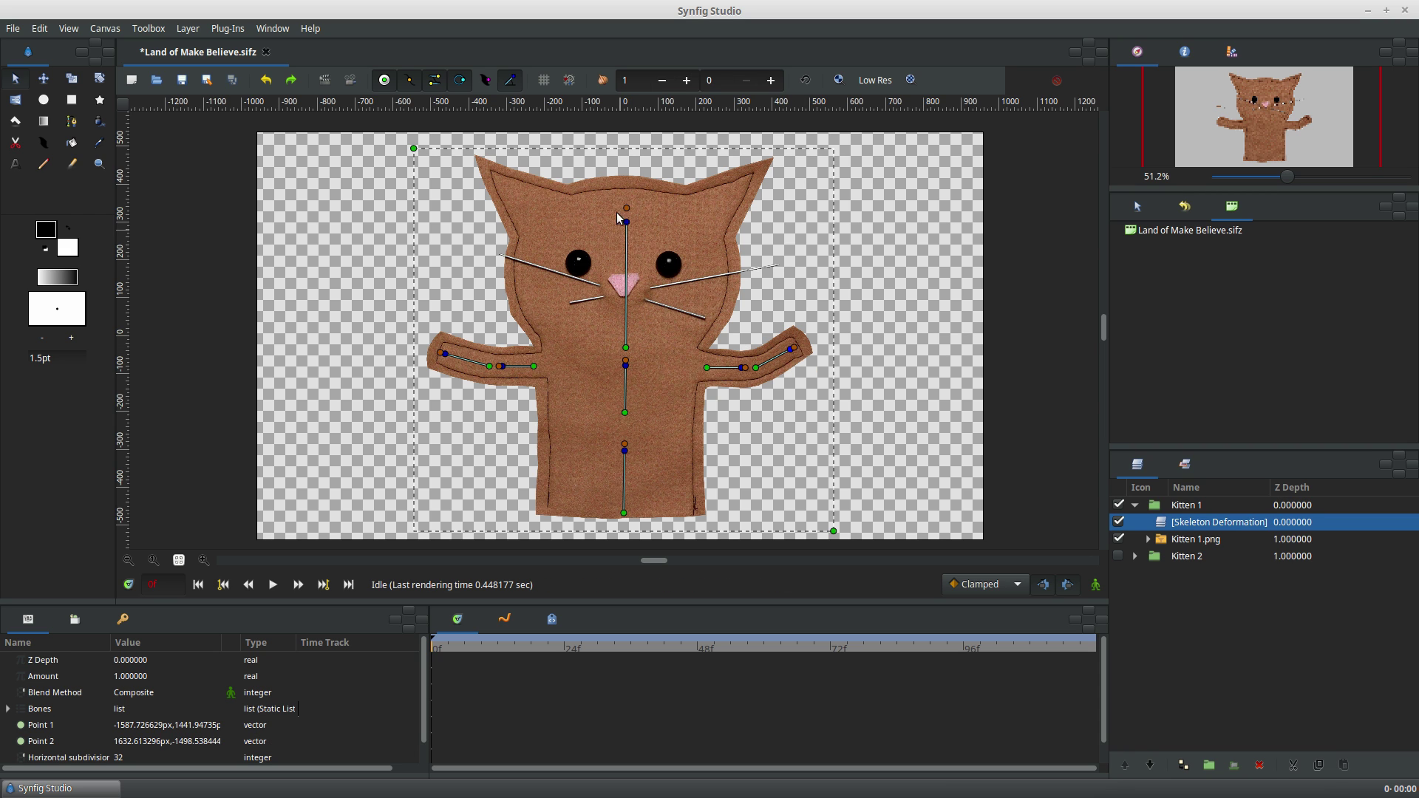
{"action": "mouse_move", "coordinate": [627, 221]}
{"action": "left_mouse_down"}
{"action": "mouse_move", "coordinate": [645, 223]}
{"action": "mouse_move", "coordinate": [627, 222]}
{"action": "left_mouse_up"}
{"action": "left_click_drag", "start_coordinate": [626, 366], "coordinate": [616, 367]}
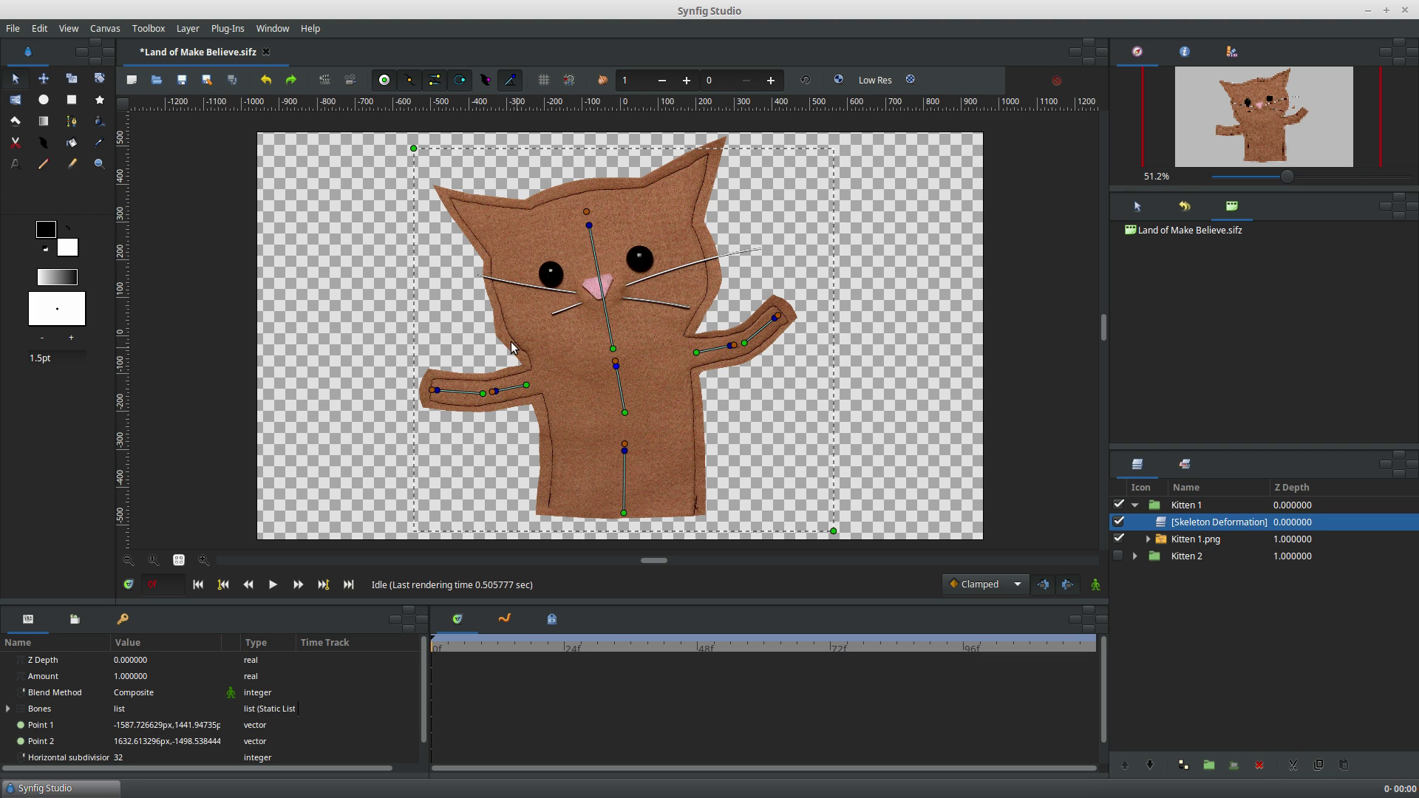
{"action": "left_click_drag", "start_coordinate": [618, 367], "coordinate": [626, 368]}
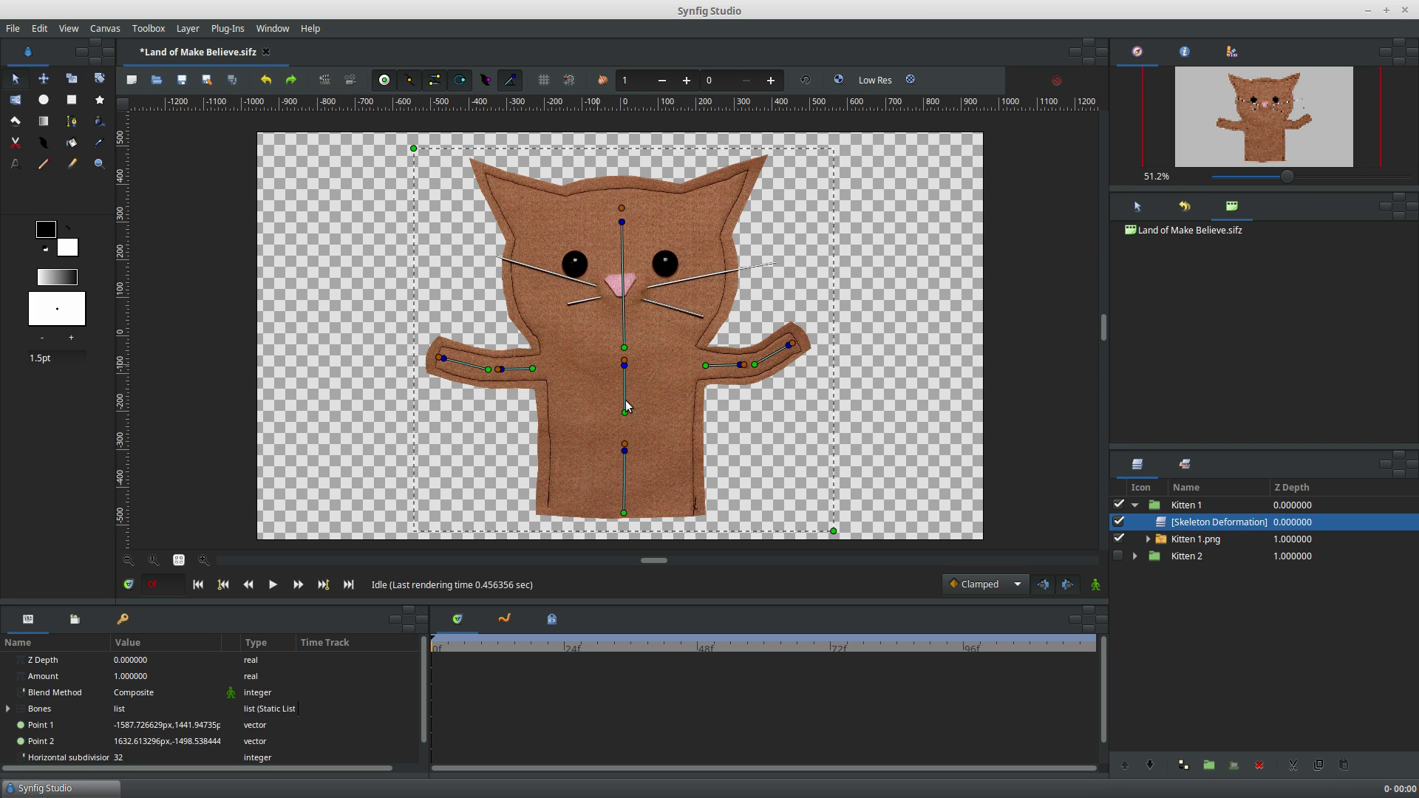
{"action": "left_click_drag", "start_coordinate": [625, 450], "coordinate": [637, 371]}
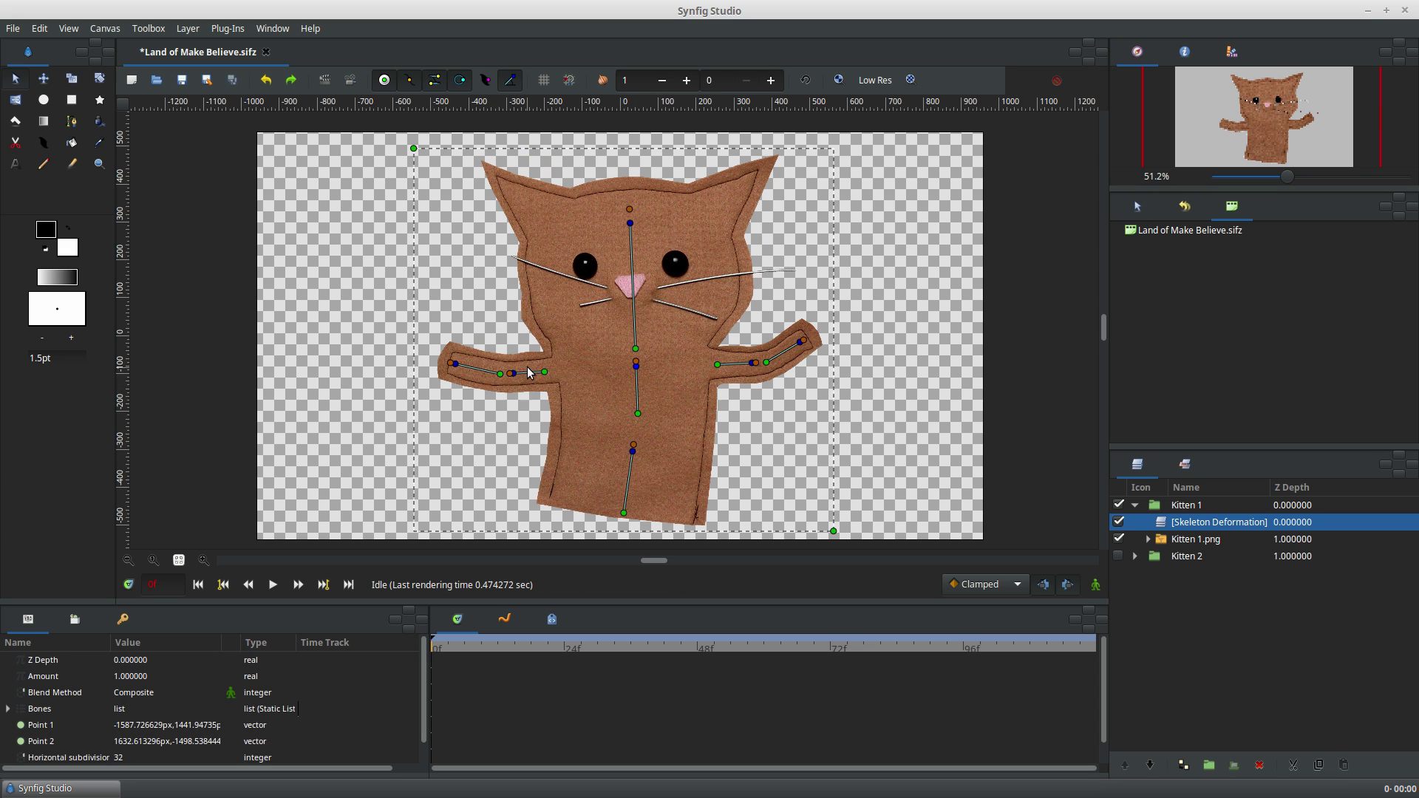
{"action": "left_click_drag", "start_coordinate": [515, 377], "coordinate": [515, 370]}
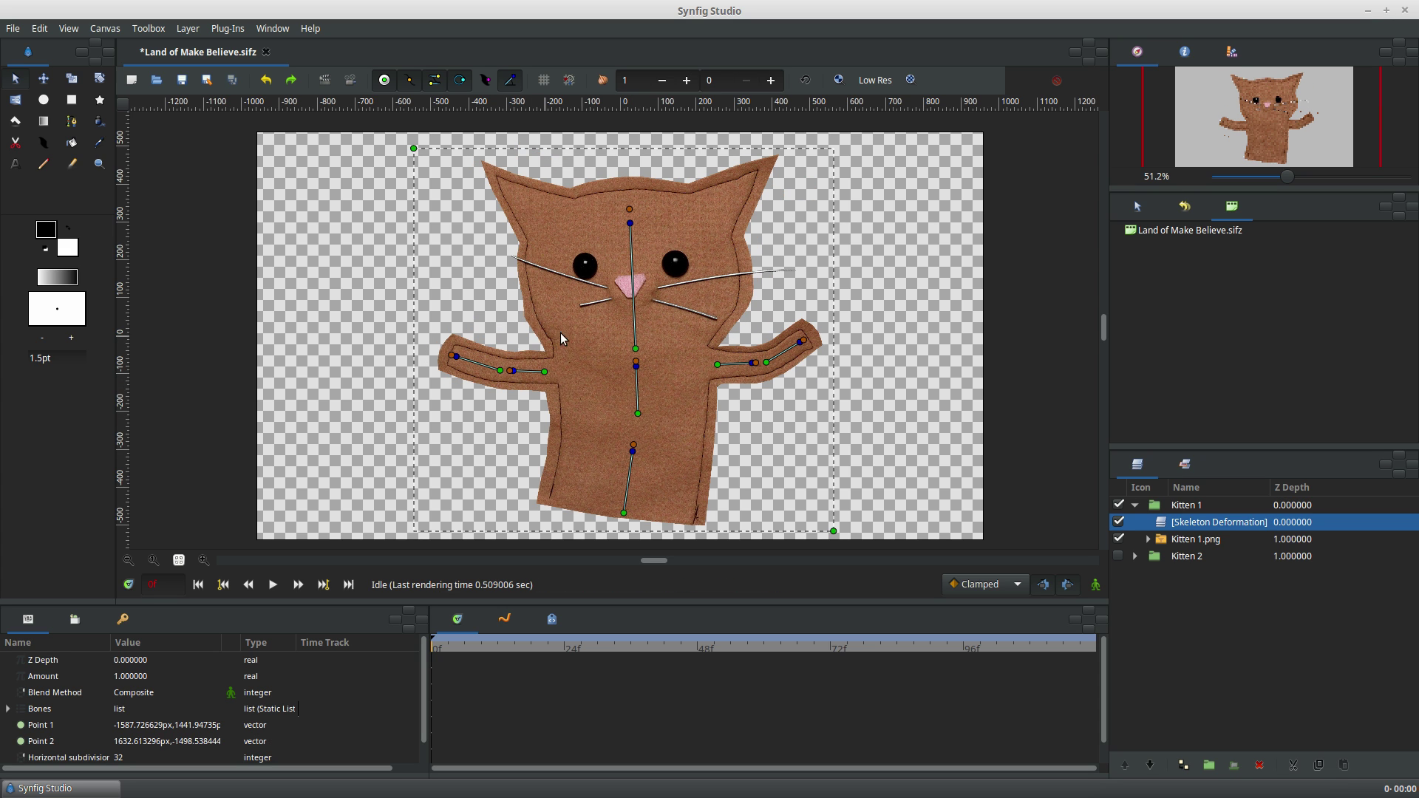
{"action": "left_click_drag", "start_coordinate": [766, 363], "coordinate": [769, 356]}
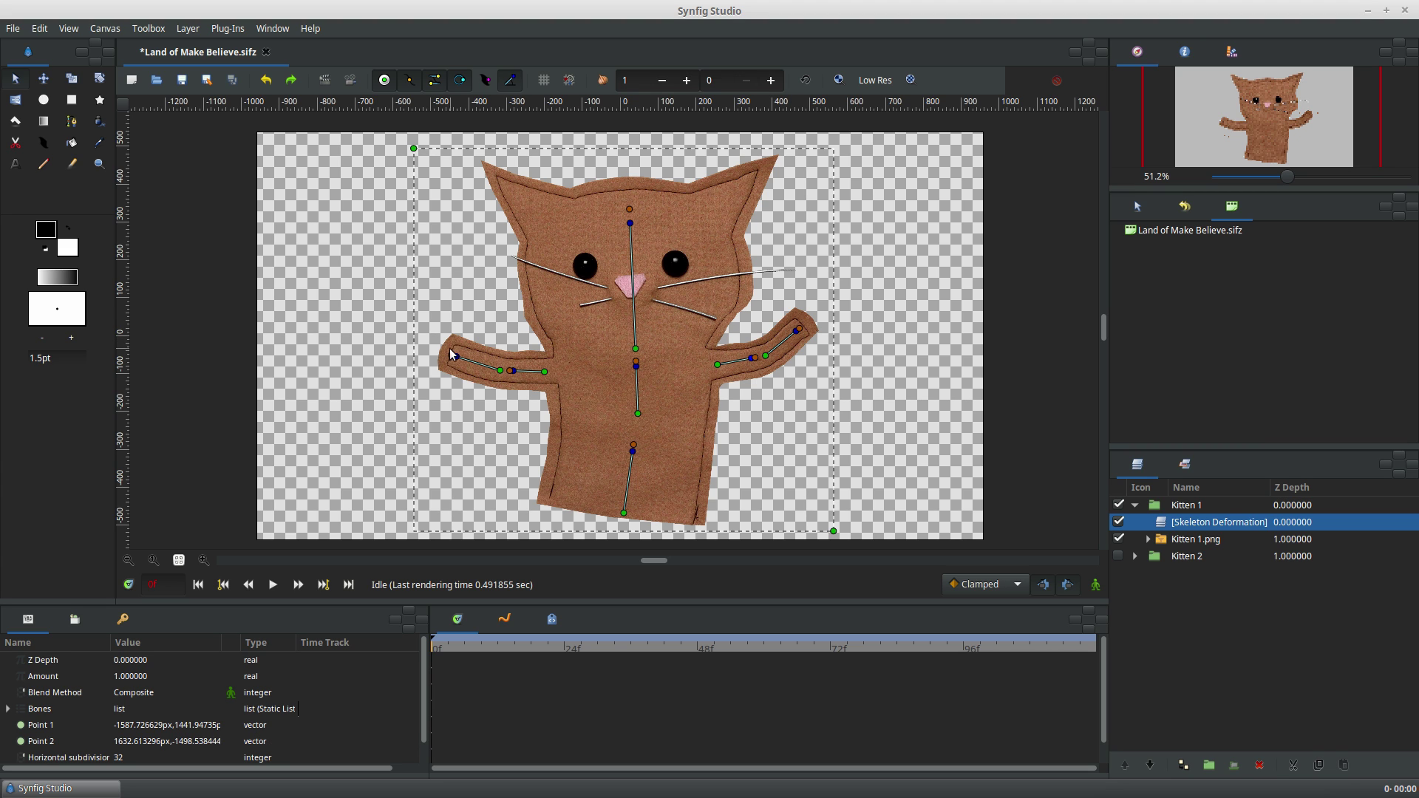
Adjust the head tilt, lift both arms up and outward, and shift the spine into a lean.
{"action": "left_click_drag", "start_coordinate": [459, 353], "coordinate": [457, 348]}
{"action": "mouse_move", "coordinate": [629, 209]}
{"action": "left_mouse_down"}
{"action": "mouse_move", "coordinate": [624, 196]}
{"action": "mouse_move", "coordinate": [629, 210]}
{"action": "left_mouse_up"}
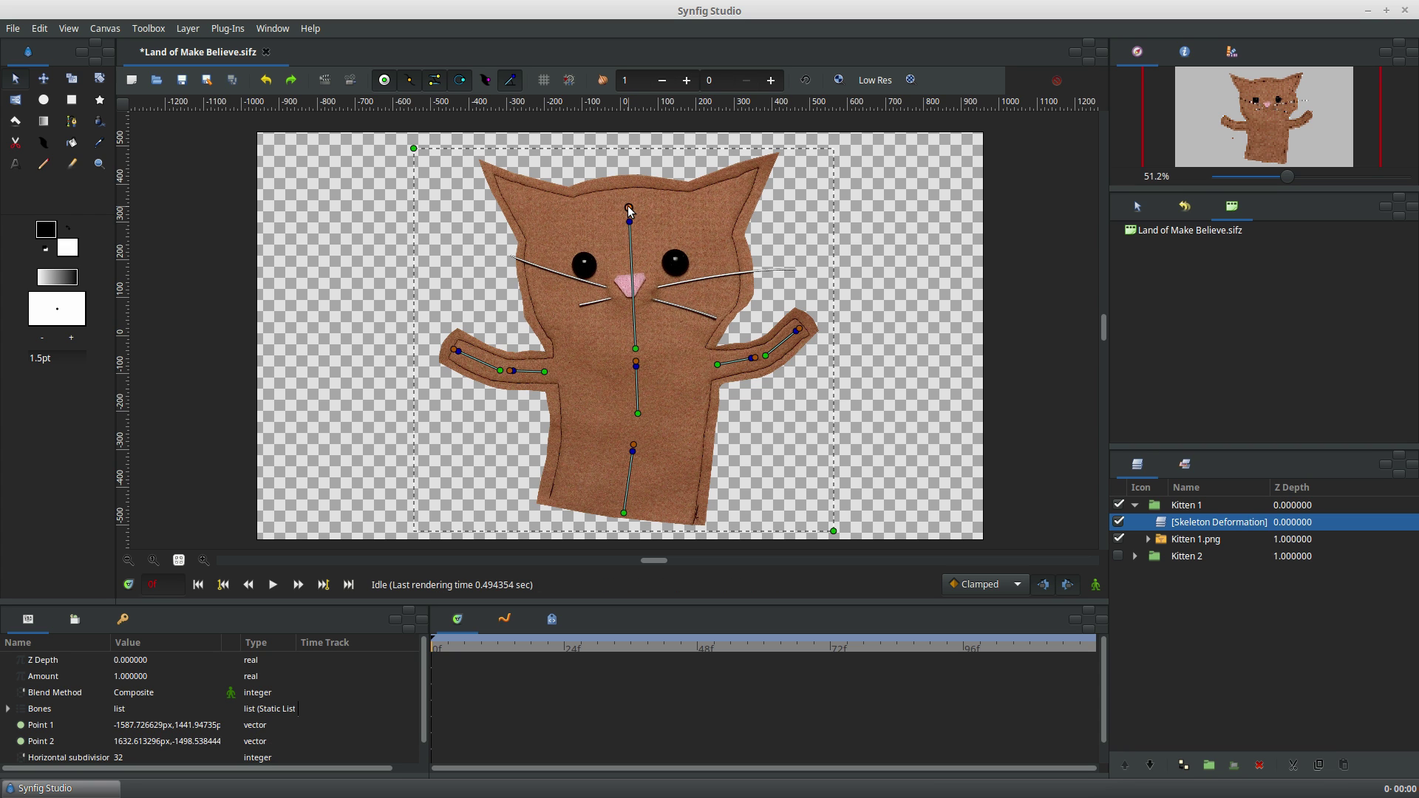
{"action": "left_click_drag", "start_coordinate": [629, 210], "coordinate": [630, 227]}
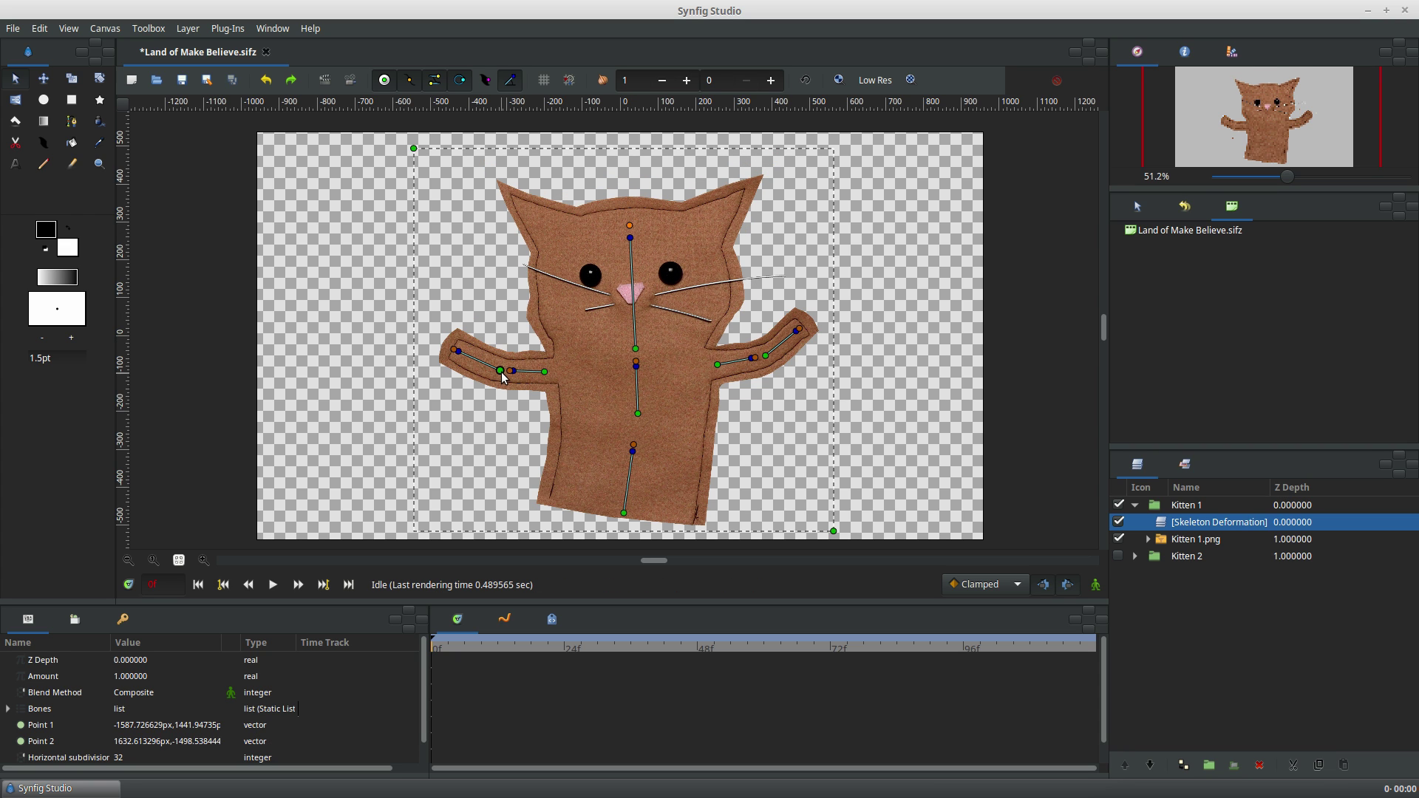
{"action": "left_click_drag", "start_coordinate": [488, 365], "coordinate": [479, 359]}
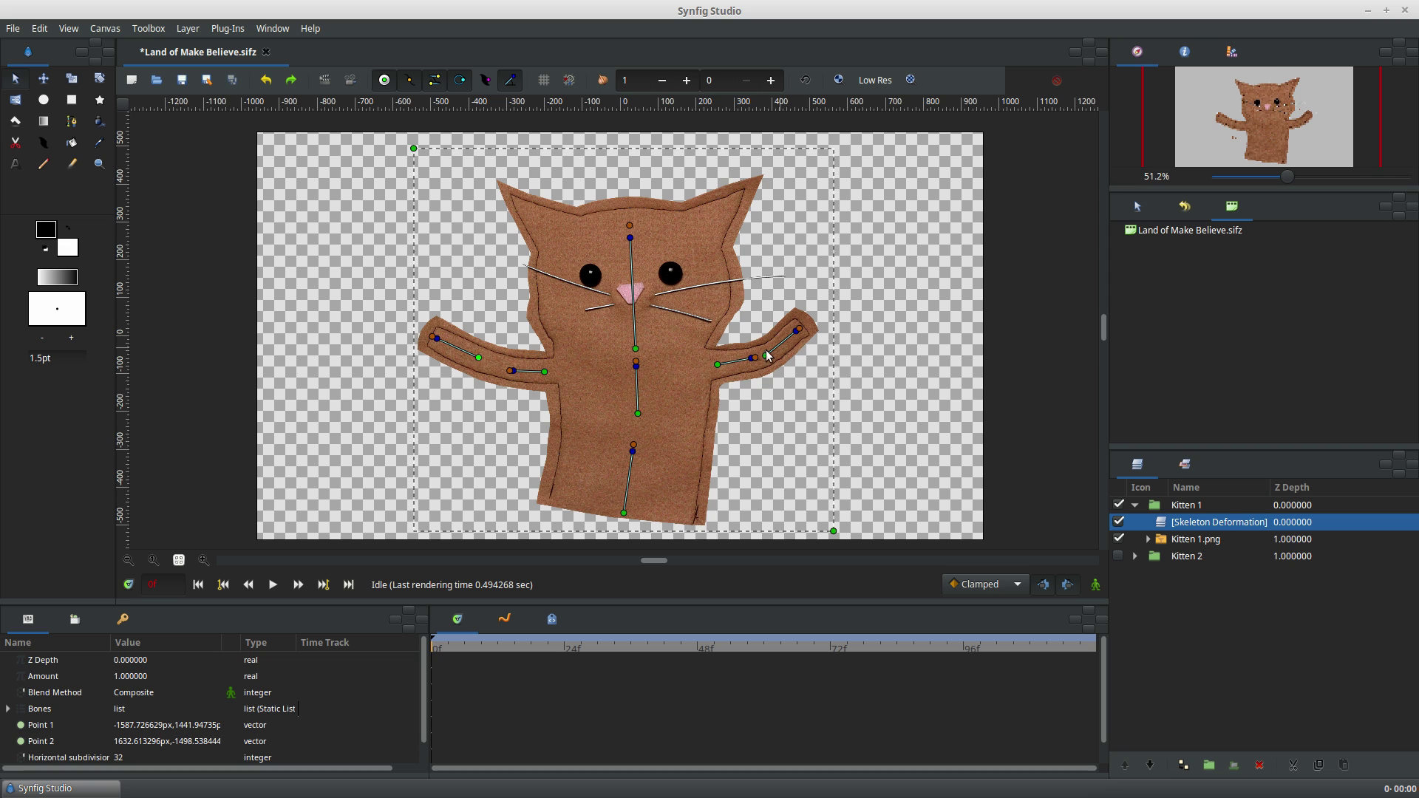
{"action": "left_click_drag", "start_coordinate": [769, 353], "coordinate": [783, 338]}
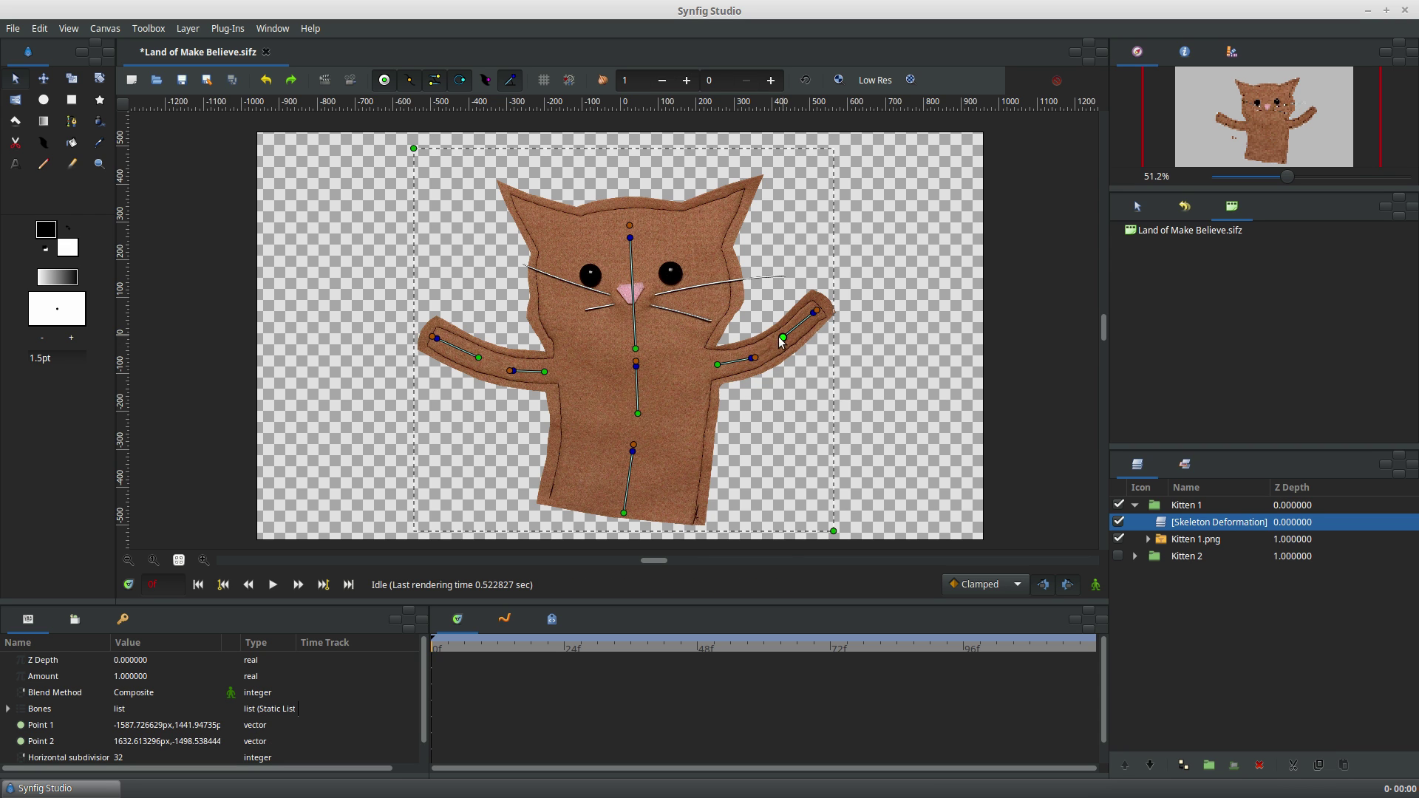
{"action": "left_click_drag", "start_coordinate": [638, 413], "coordinate": [635, 356]}
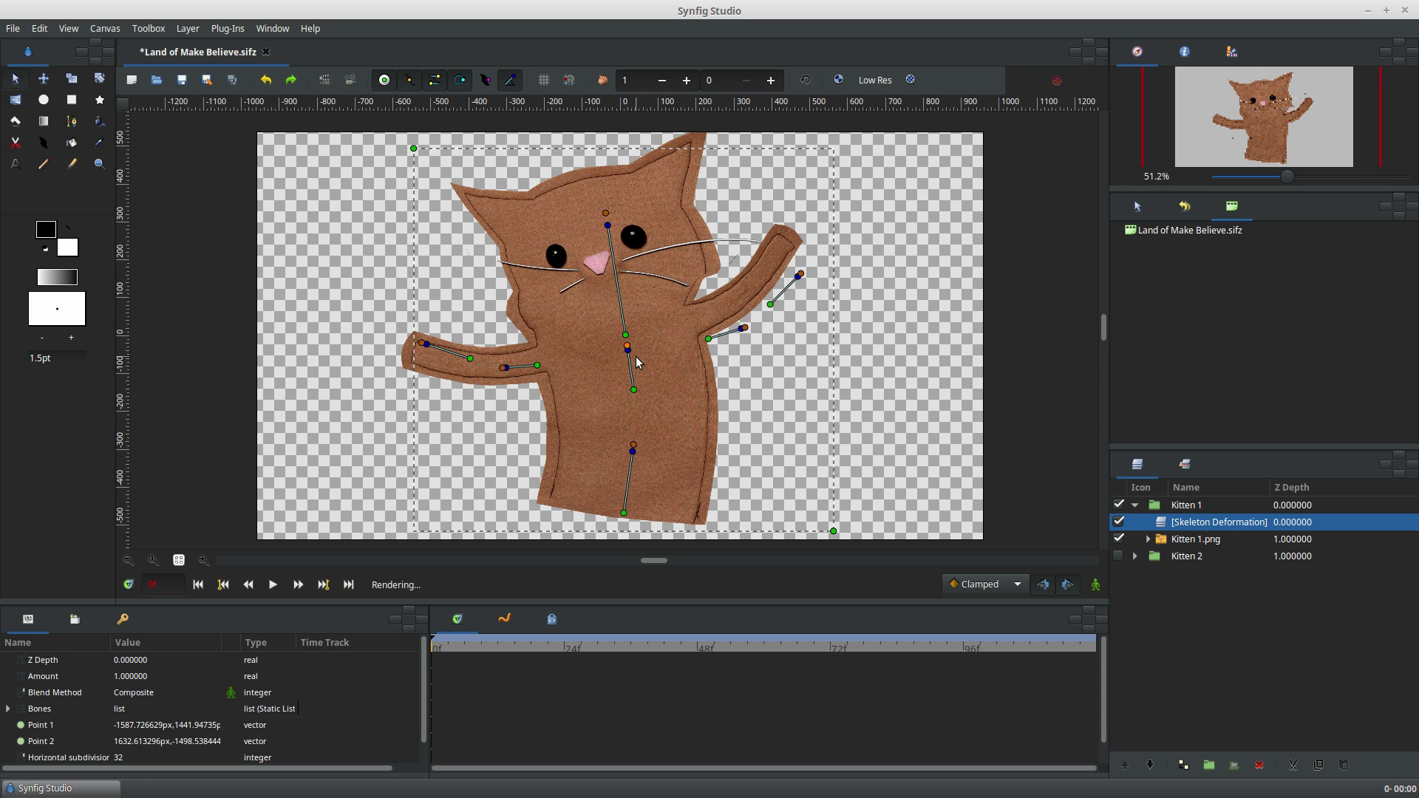
Apply Reset Pose to the Skeleton Deformation layer.
{"action": "right_click", "coordinate": [1165, 525]}
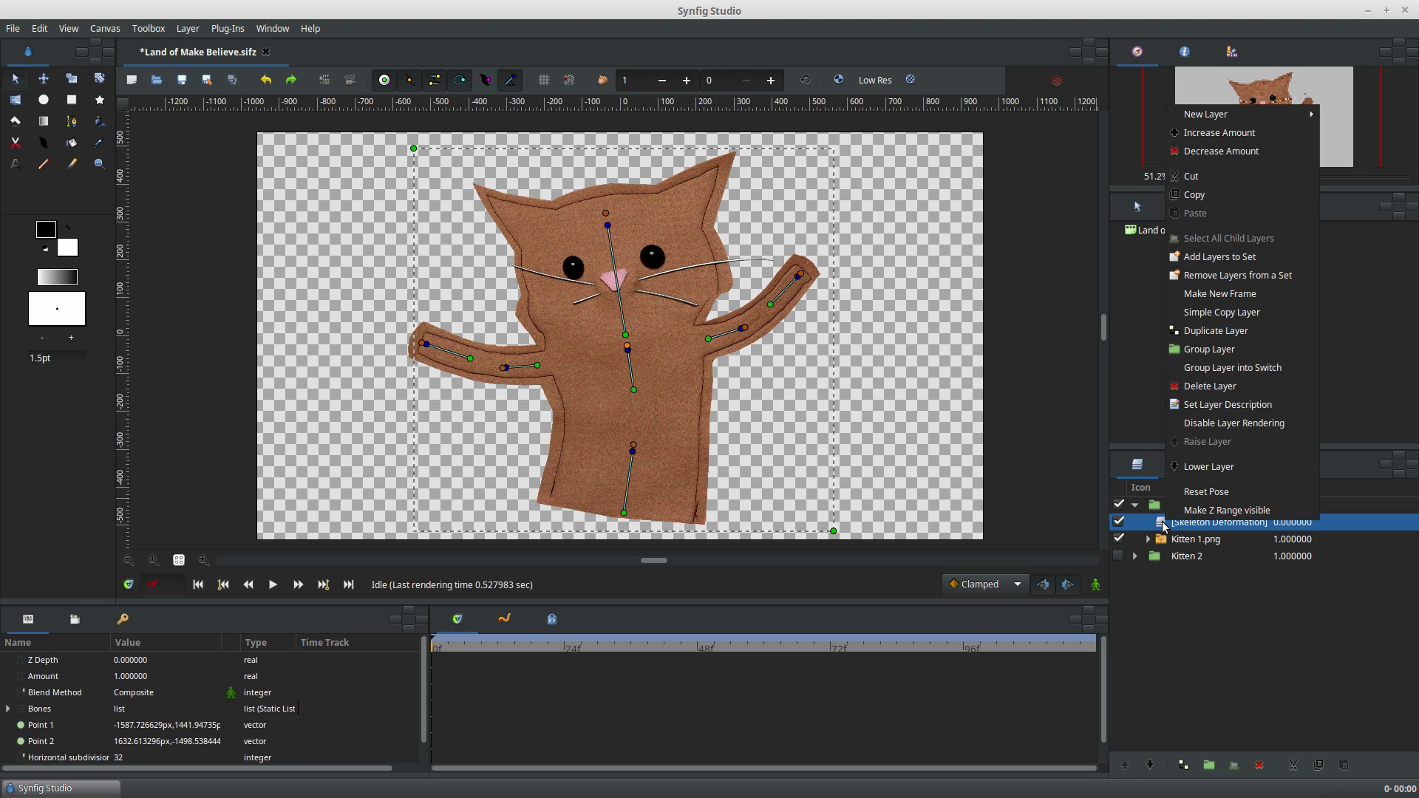
{"action": "left_click", "coordinate": [1215, 506]}
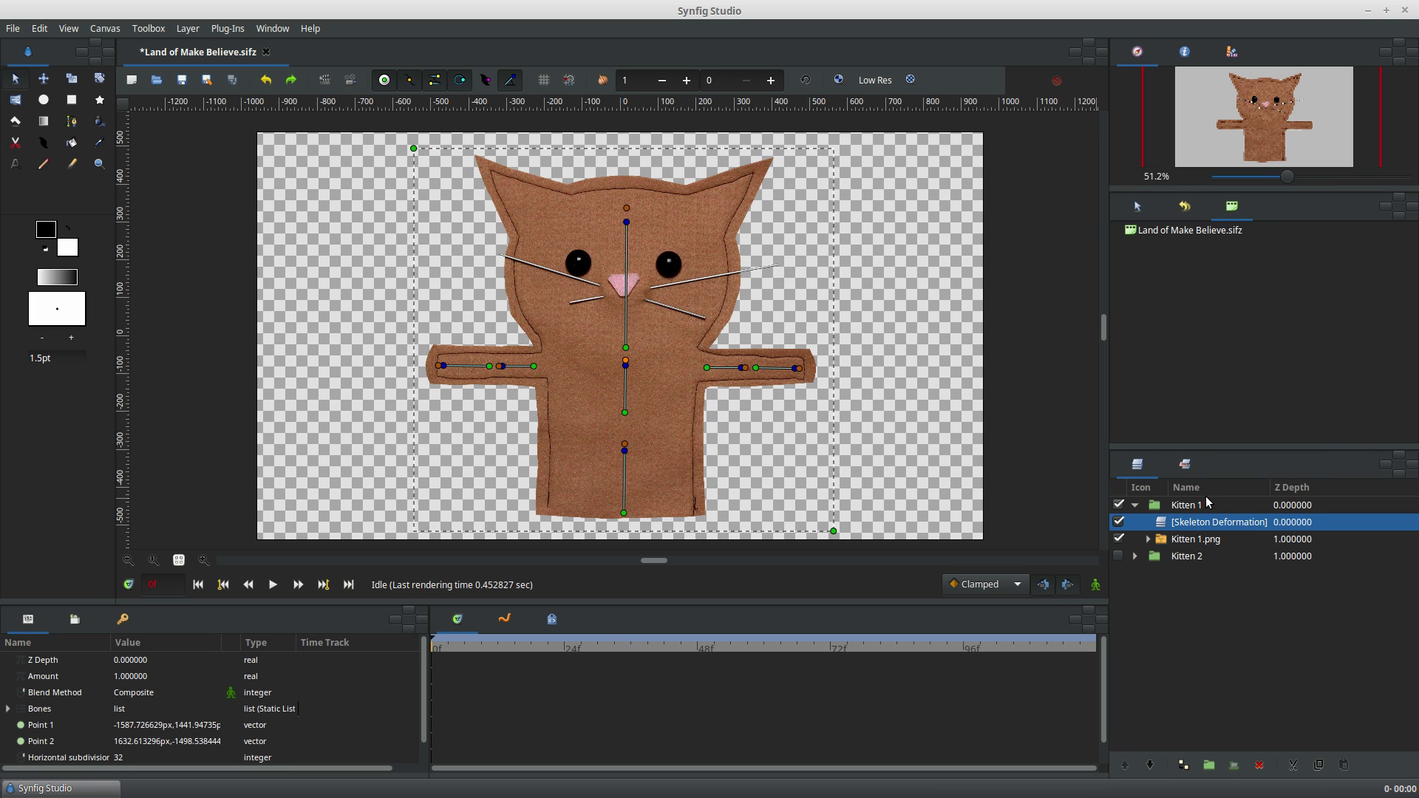